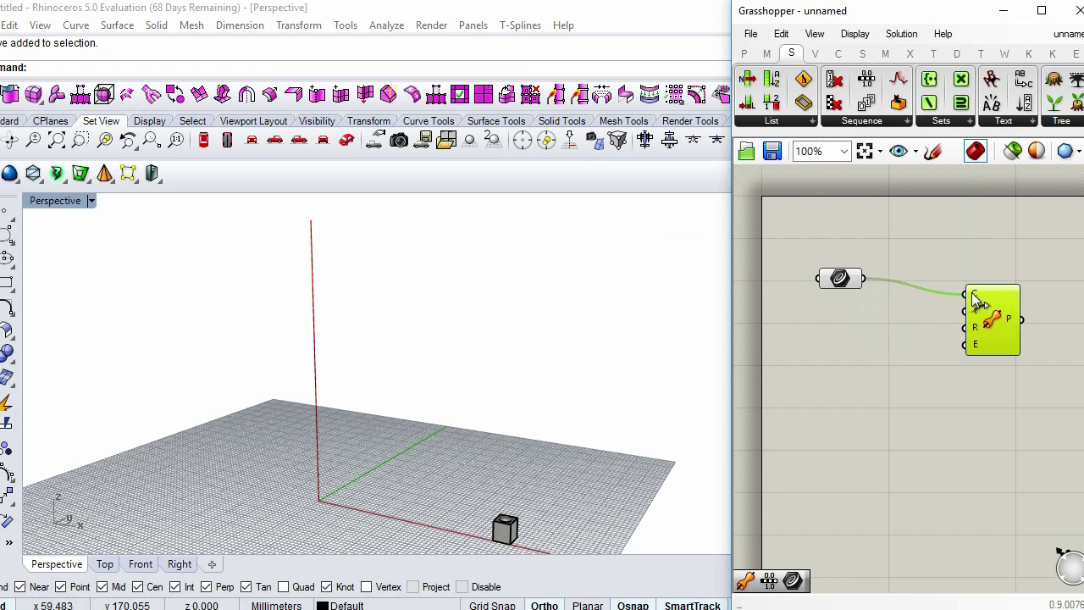
- Reparameterize the curve (C) input of the variable pipe component and line it up with the parameter feeding it
scroll(976, 305, "up", 3)
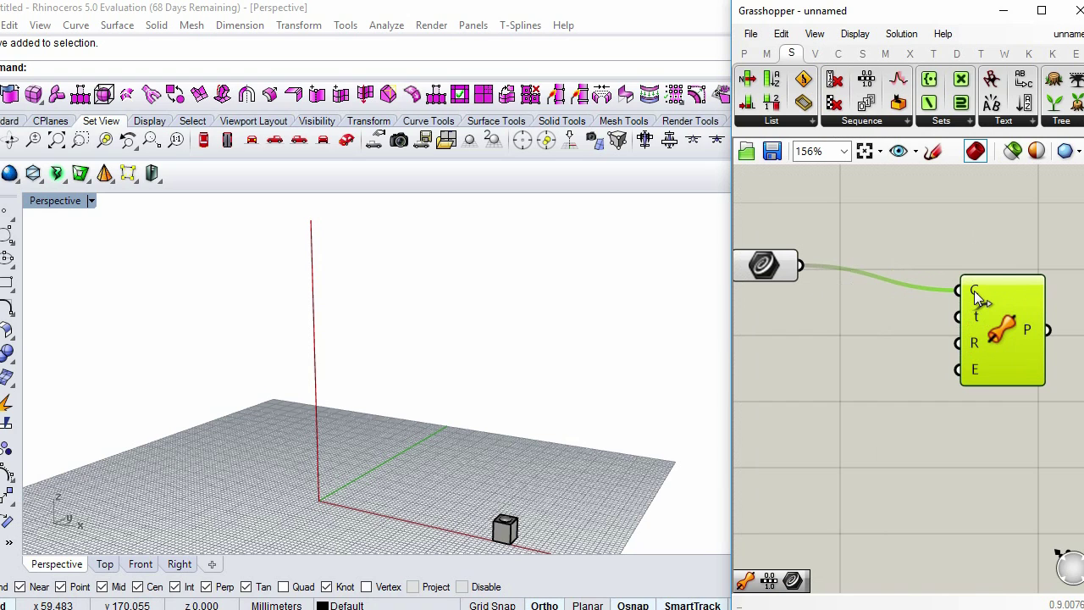
right_click(975, 294)
left_click(999, 430)
left_click_drag(985, 346, 1030, 320)
scroll(1026, 320, "down", 1)
right_click_drag(890, 333, 906, 331)
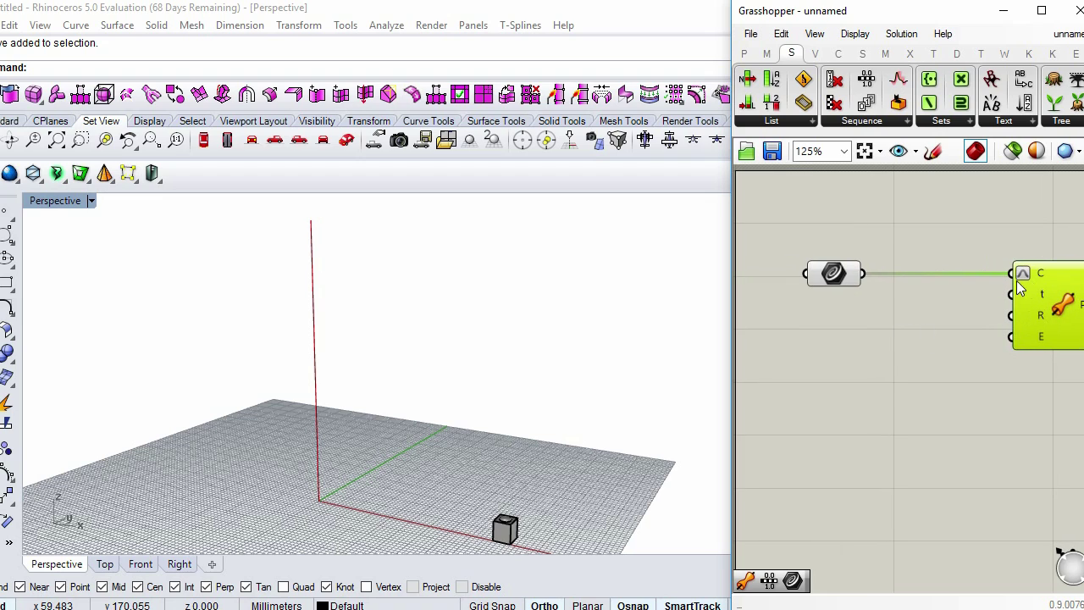
mouse_move(1050, 306)
- Add a Range component, wire its output to the variable pipe's t input, and place it between the two components
left_click(901, 302)
double_click(863, 321)
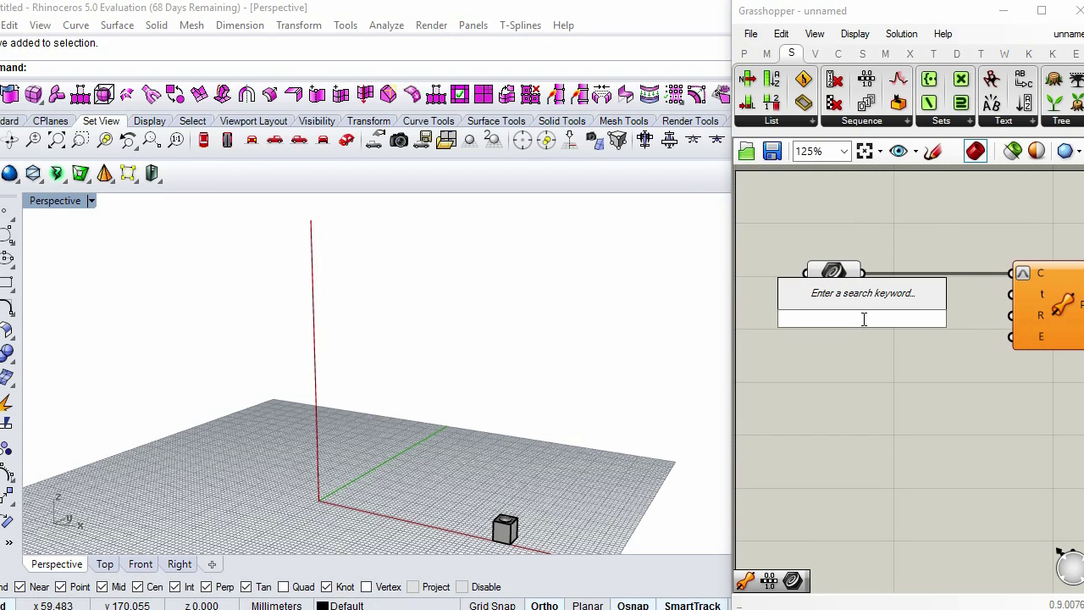
type("ra")
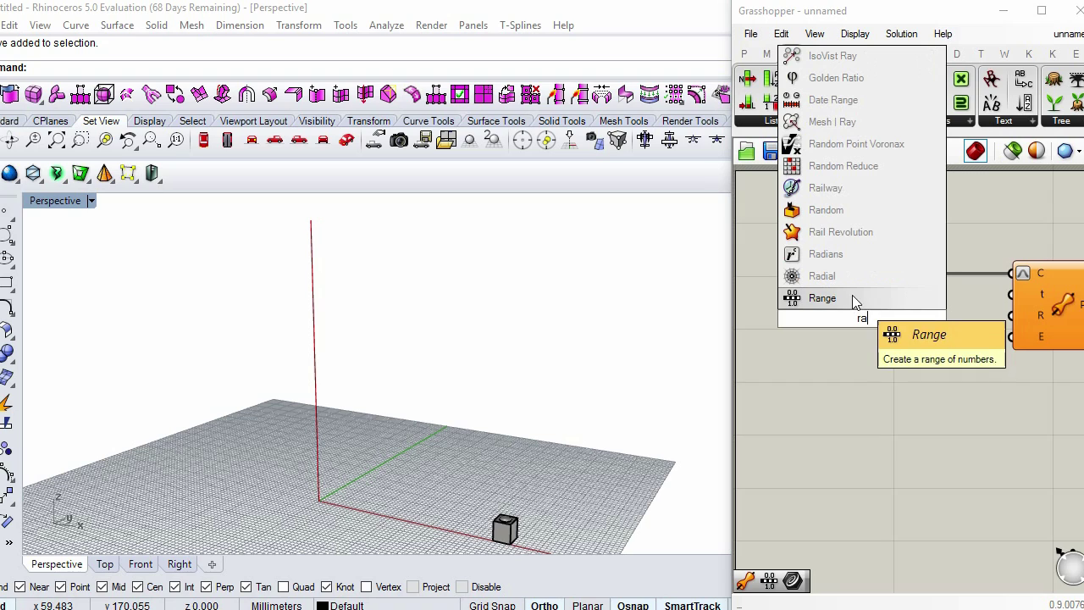
key("Return")
left_click_drag(900, 320, 1011, 293)
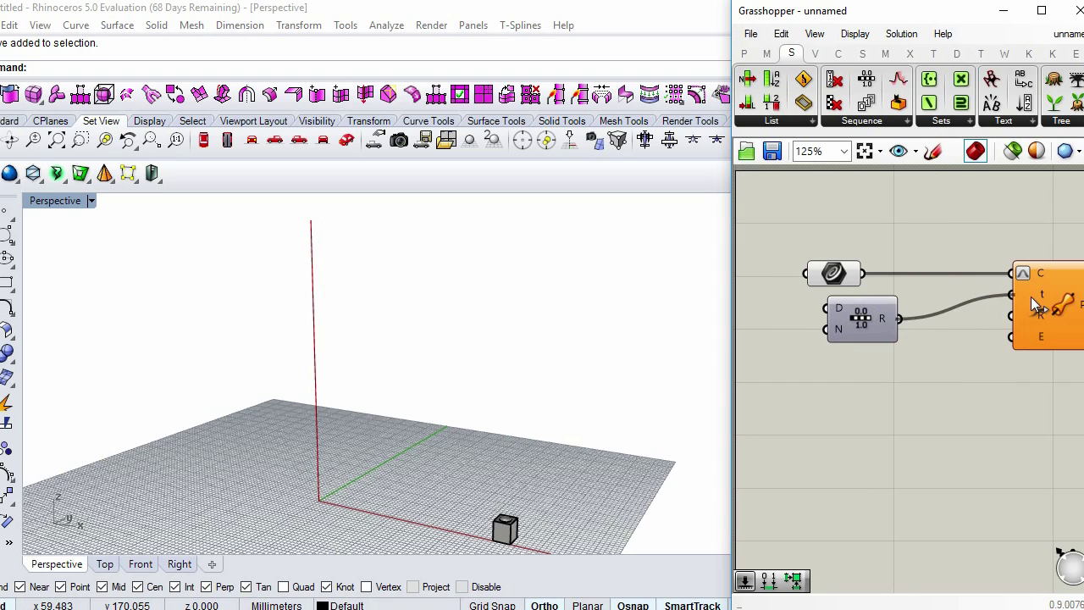
left_click_drag(861, 328, 908, 332)
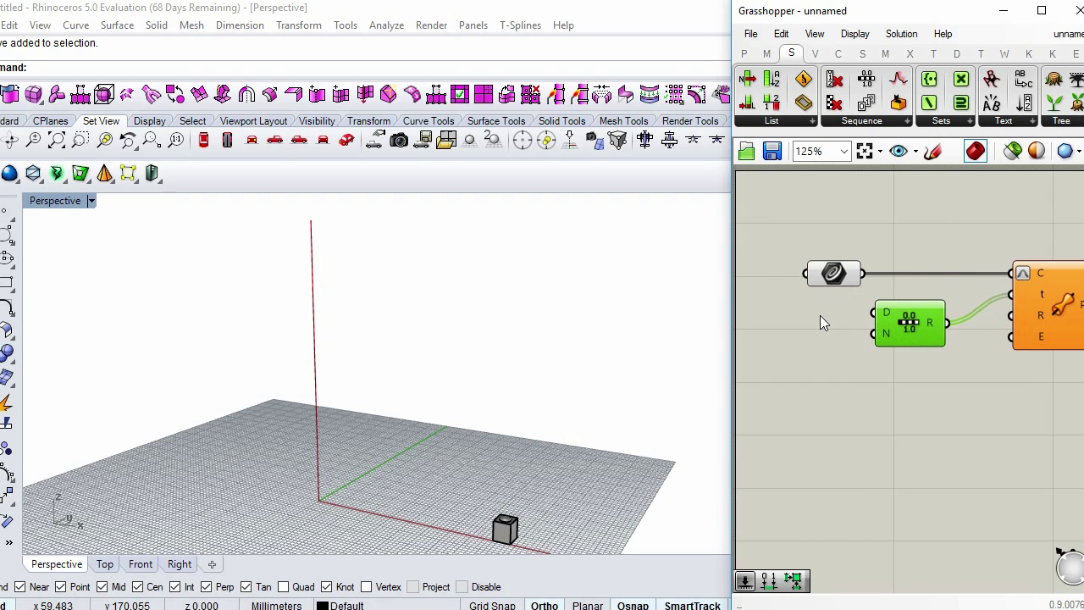
- Add a number slider with the value 6 and connect it to the Range's N input
double_click(820, 321)
type("6")
key("Return")
left_click_drag(828, 319, 873, 334)
scroll(875, 339, "down", 2)
left_click_drag(983, 385, 747, 246)
scroll(969, 347, "up", 2)
left_click(951, 360)
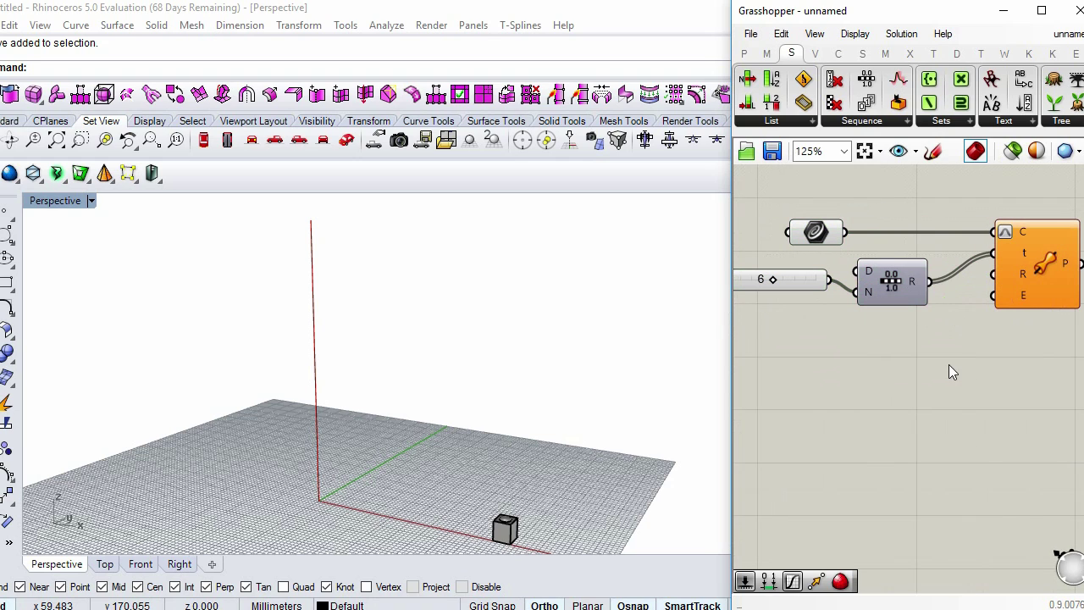
- Add a Graph Mapper, wire its output to the variable pipe's R input, and place it below at a smaller size
mouse_move(1028, 280)
left_mouse_down()
mouse_move(1039, 320)
mouse_move(1030, 291)
left_mouse_up()
left_click(952, 356)
double_click(953, 356)
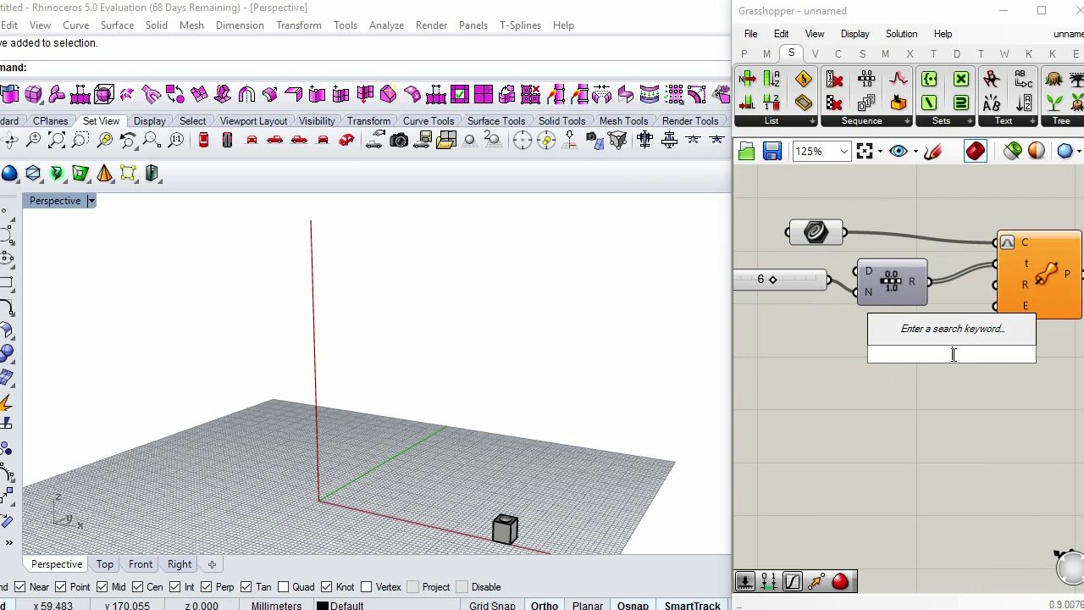
type("gra")
left_click(919, 312)
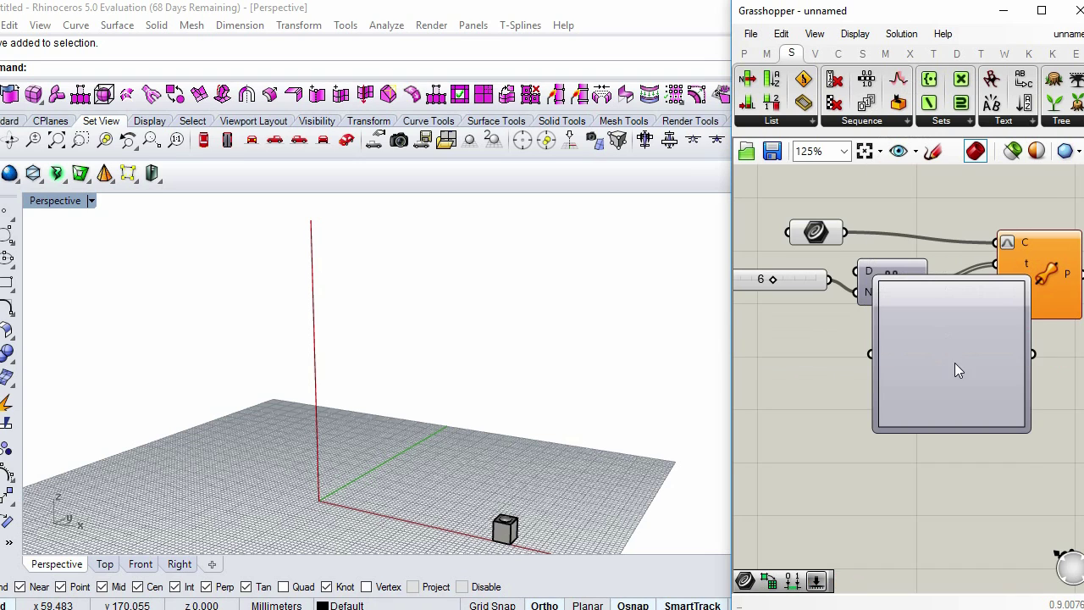
left_click_drag(985, 426, 984, 480)
left_click_drag(995, 285, 1011, 468)
left_click_drag(1013, 539, 975, 473)
left_click(895, 384)
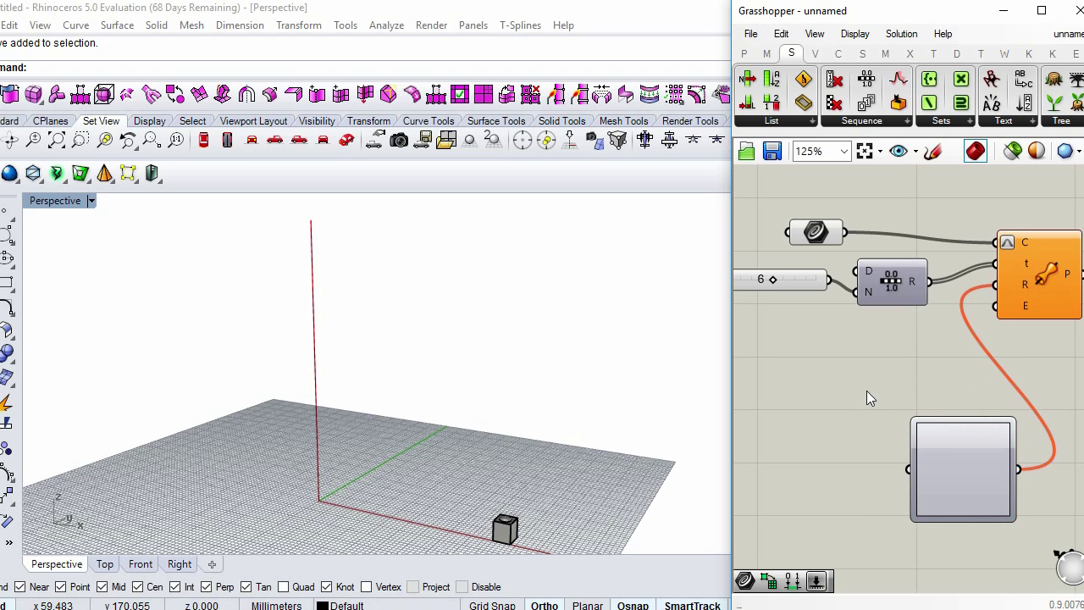
- Add a second Range component and feed its output into the Graph Mapper
right_click_drag(830, 399, 917, 411)
double_click(917, 410)
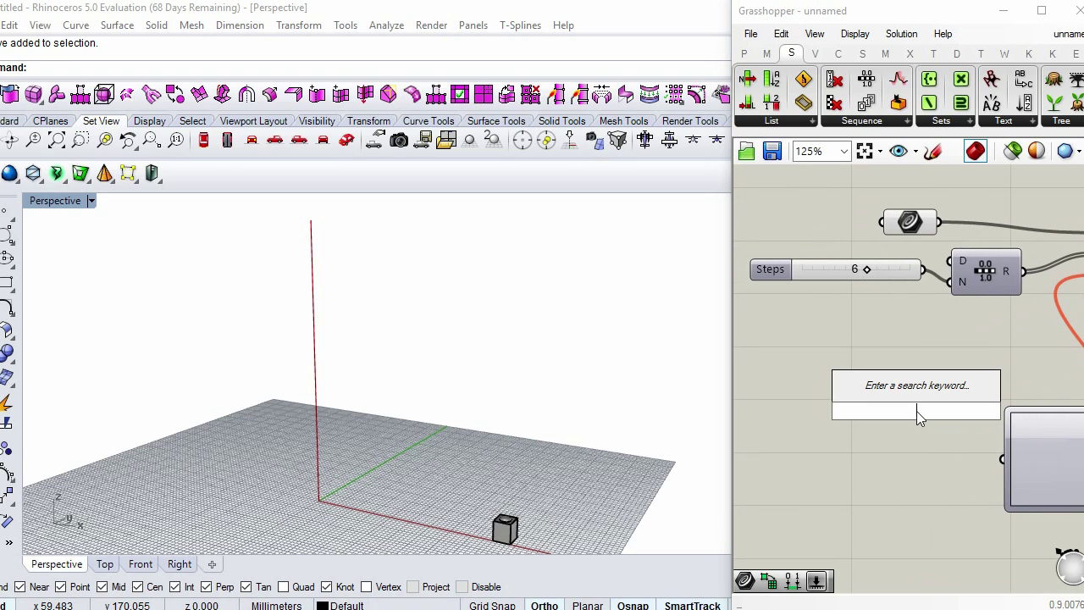
type("rang")
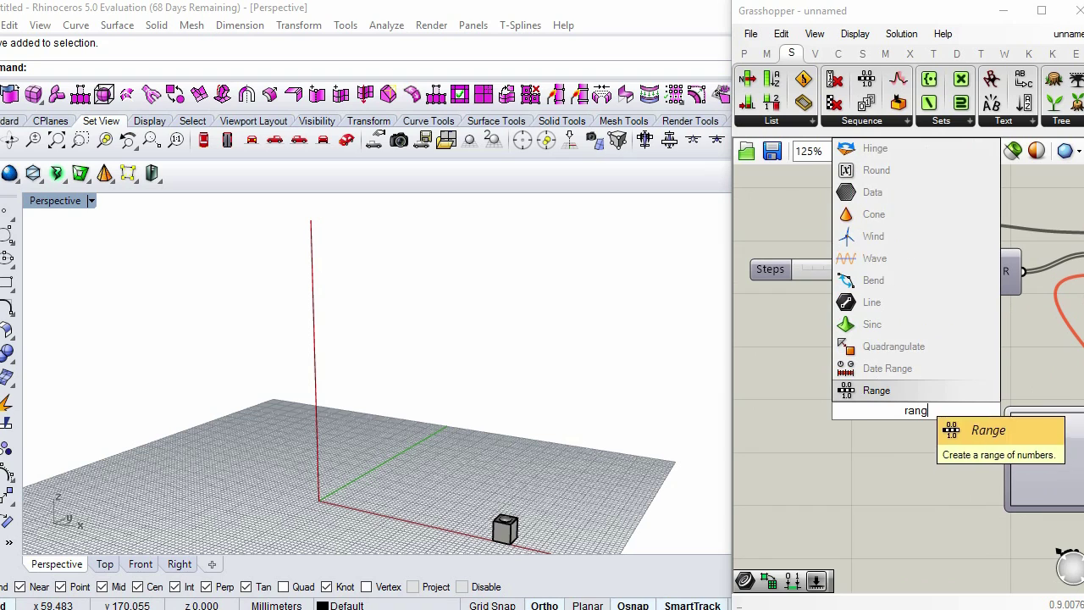
key("Return")
left_click_drag(954, 412, 940, 441)
- Add a Construct Domain component and connect its output to the D input of the second Range
double_click(845, 355)
type("cond")
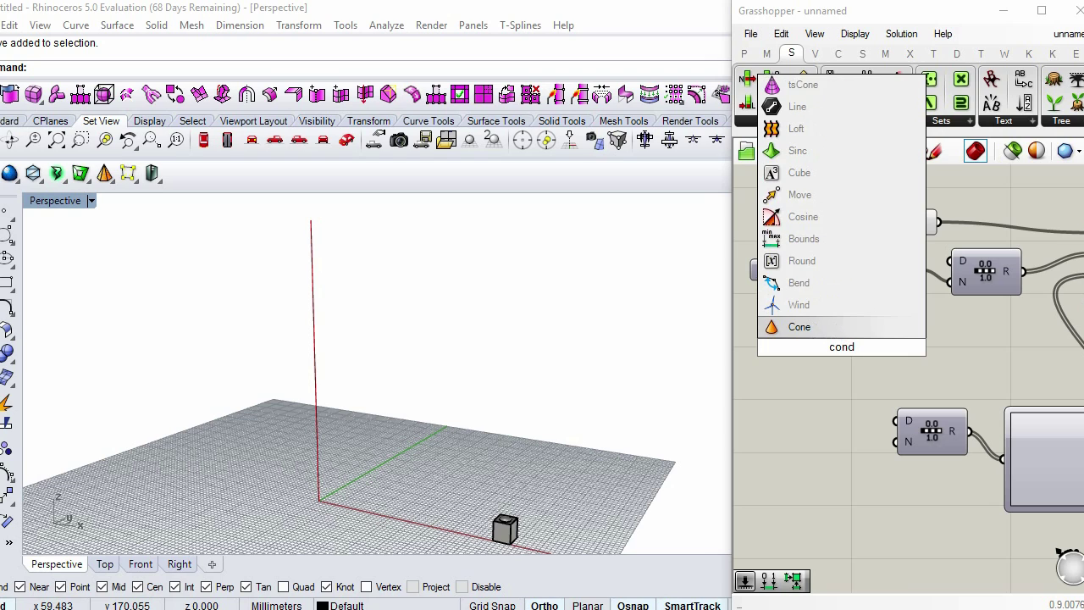
key("BackSpace")
type("st")
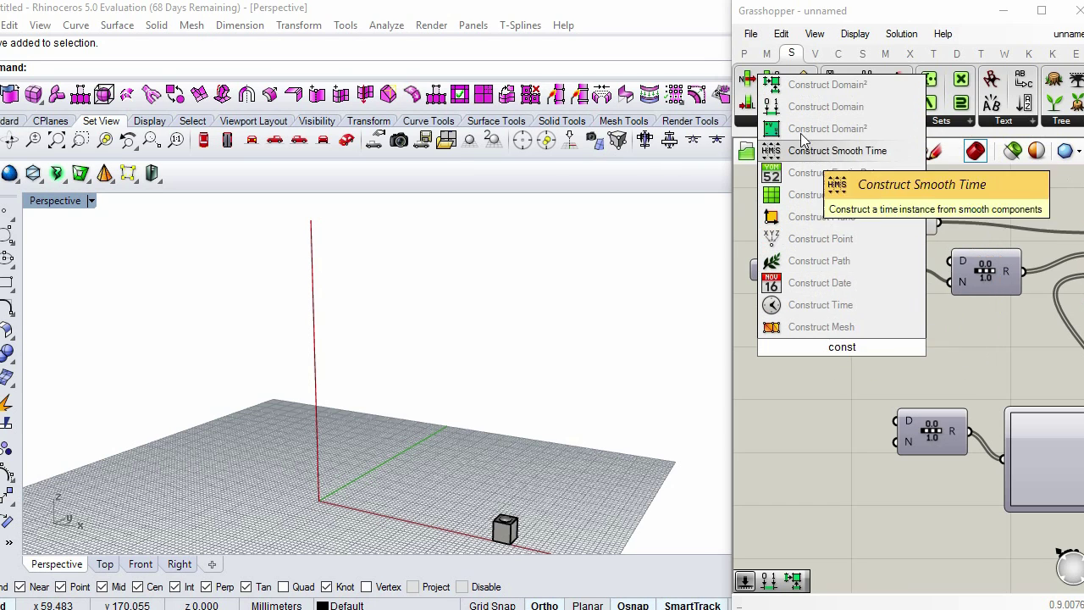
left_click(809, 139)
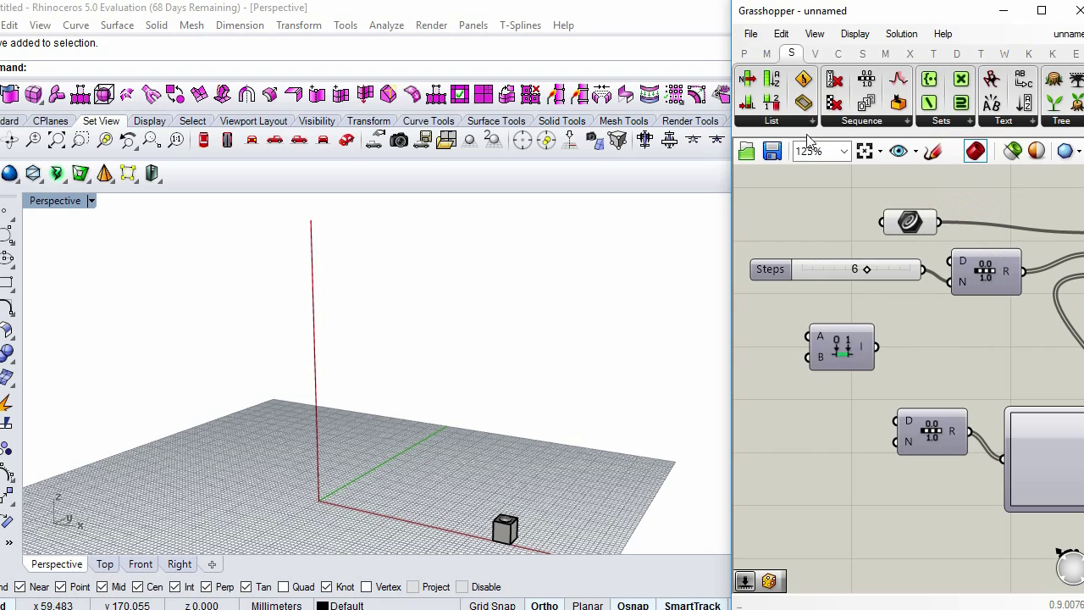
left_click_drag(847, 360, 896, 420)
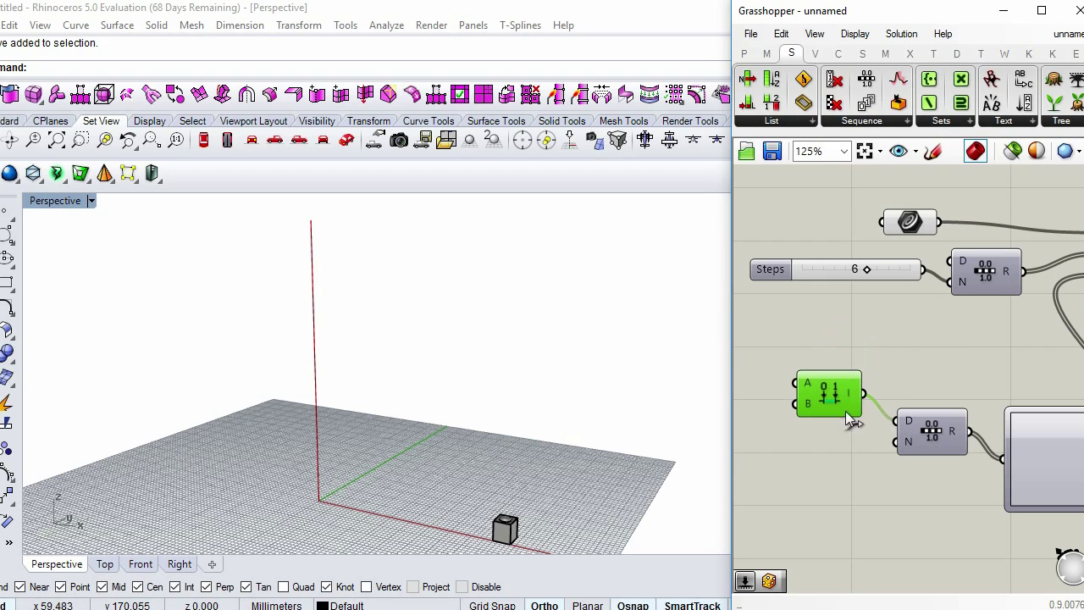
left_click_drag(836, 403, 861, 403)
- Create a number slider of 70.00, duplicate it, and wire the two sliders to the A and B inputs of Construct Domain
left_click(828, 334)
double_click(828, 333)
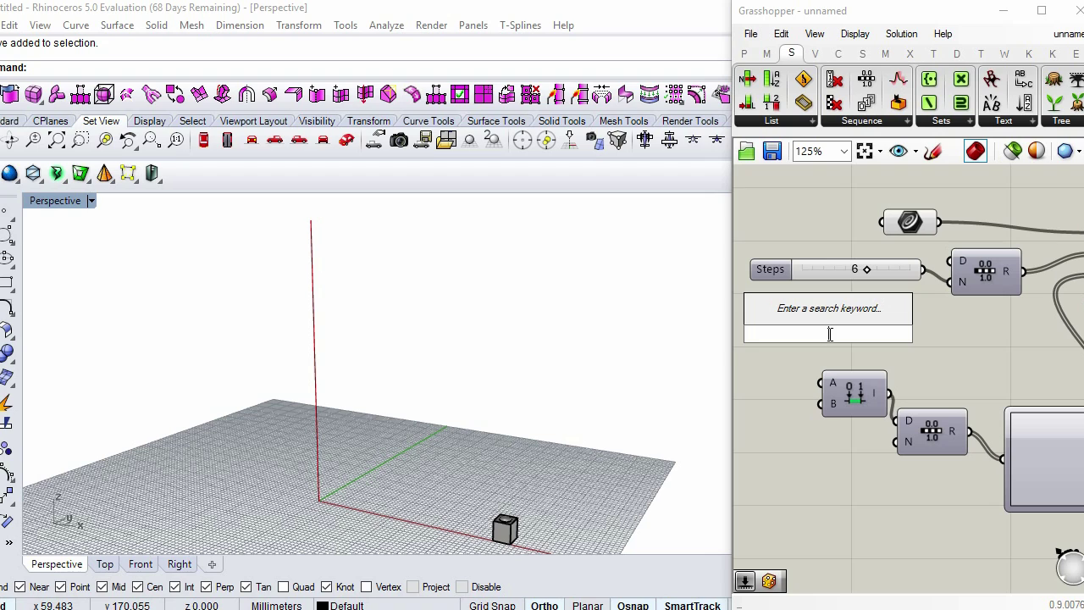
type("1")
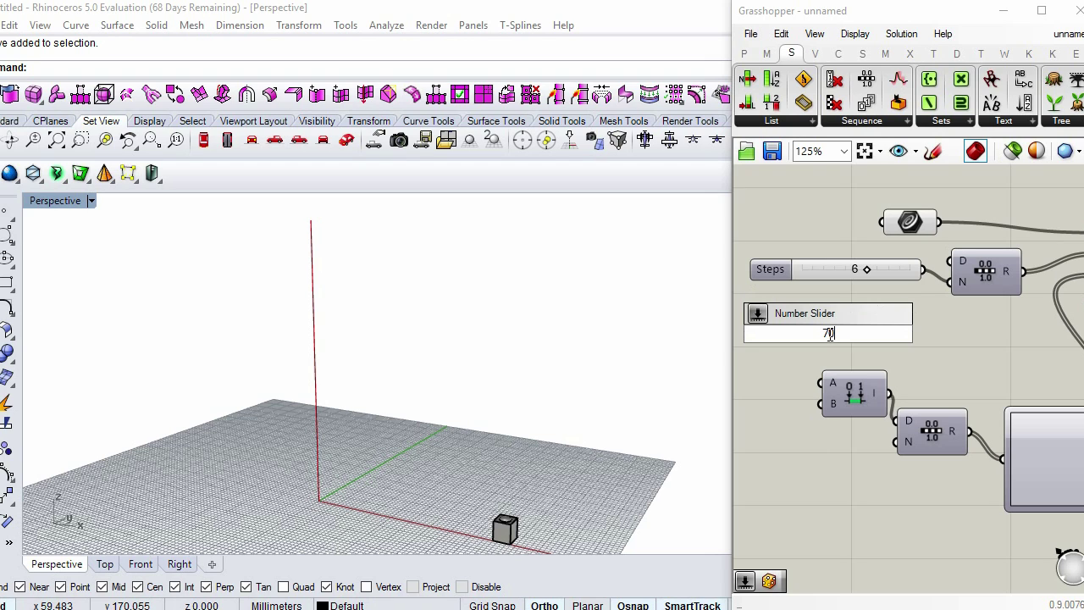
key("Return")
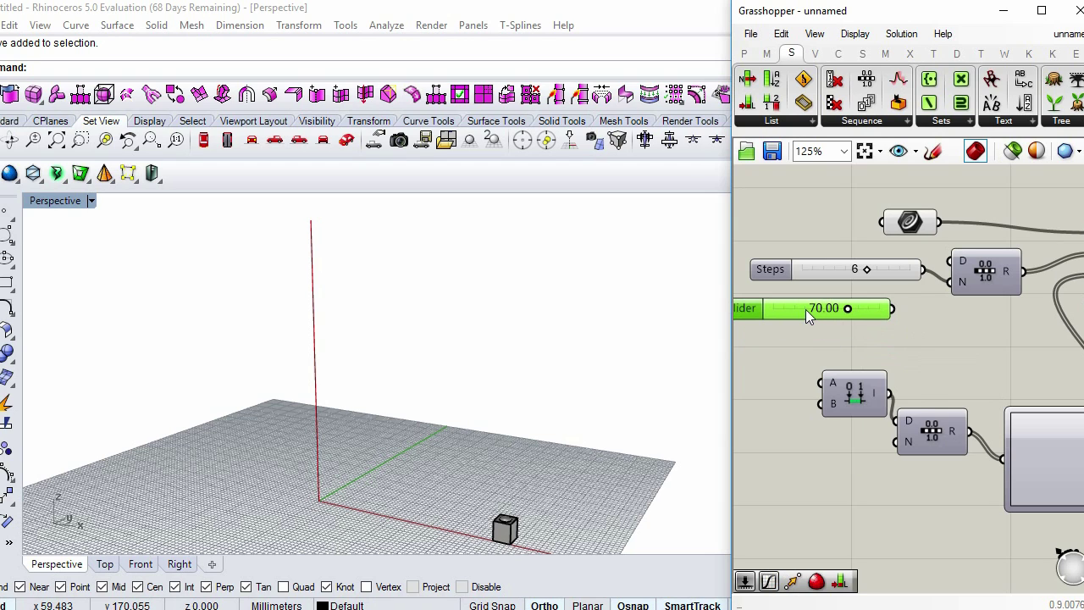
key("ctrl+c")
key("ctrl+v")
left_click_drag(834, 315, 739, 396)
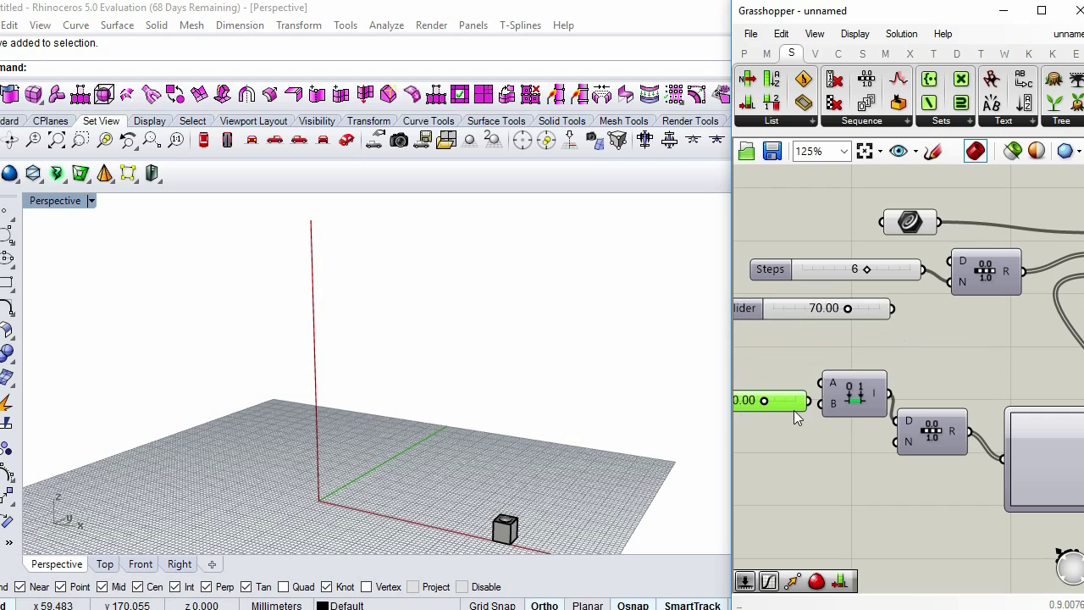
left_click_drag(810, 401, 892, 309)
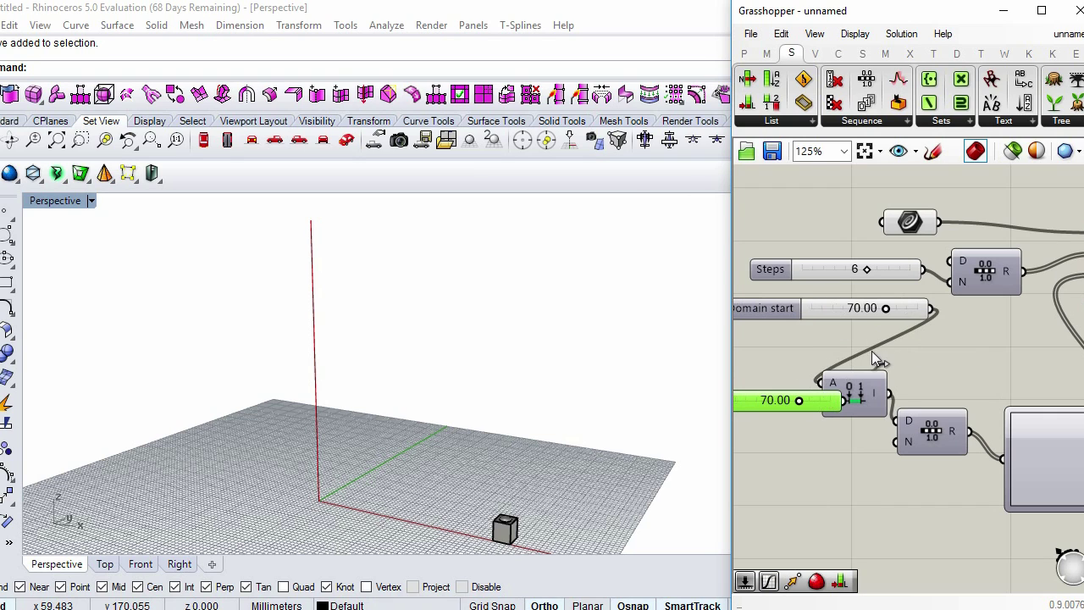
left_click_drag(884, 395, 903, 388)
- Place the domain start slider beside Construct Domain, and set the domain start to 12.50 and the domain end to 38.75
scroll(903, 388, "down", 2)
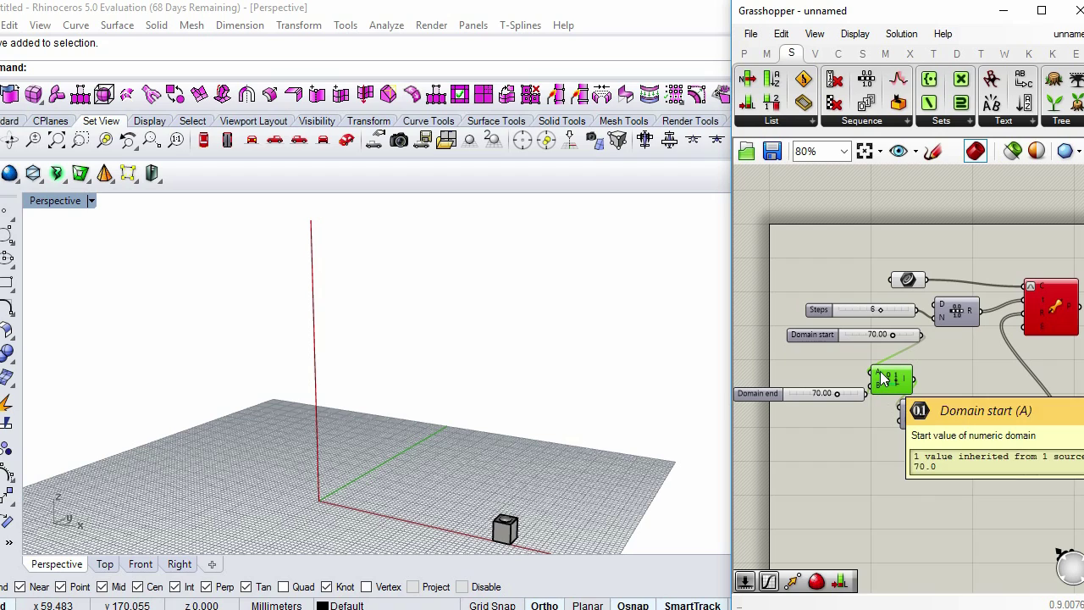
left_click(849, 338)
left_click_drag(848, 337, 785, 367)
left_click_drag(836, 394, 815, 394)
right_click_drag(966, 364, 925, 357)
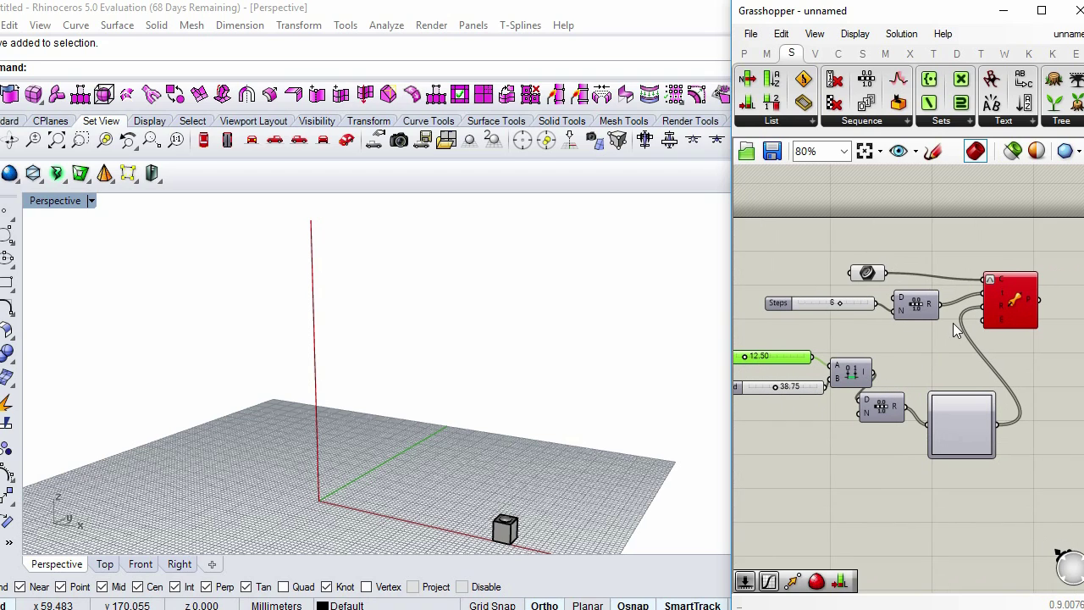
- Move the second Range under the first and connect the Steps slider to its N input, repositioning the slider to suit
left_click_drag(886, 413, 923, 350)
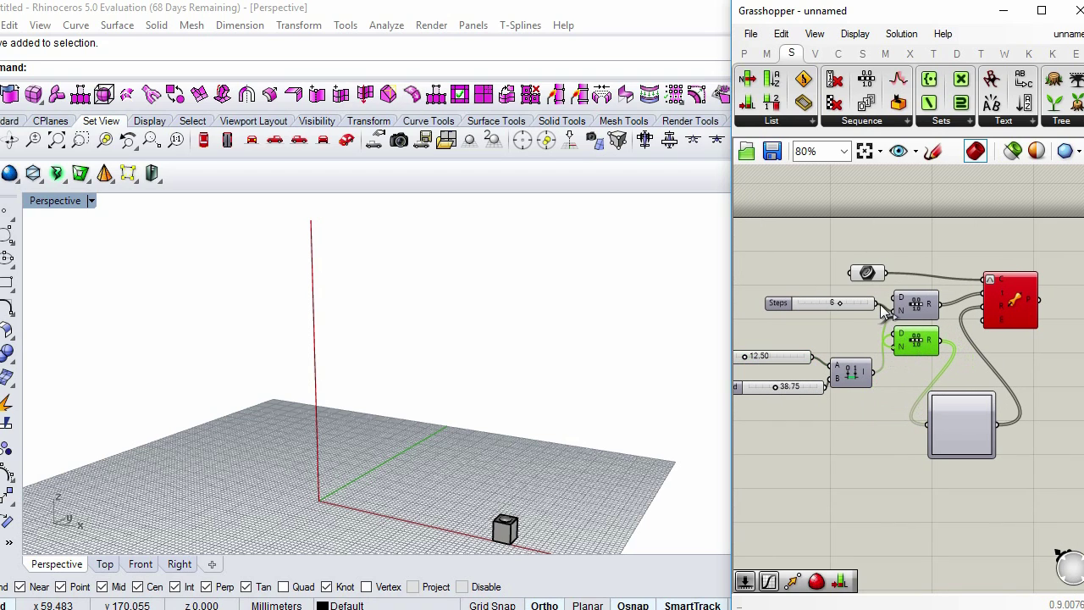
left_click_drag(877, 306, 894, 349)
left_click_drag(852, 307, 843, 329)
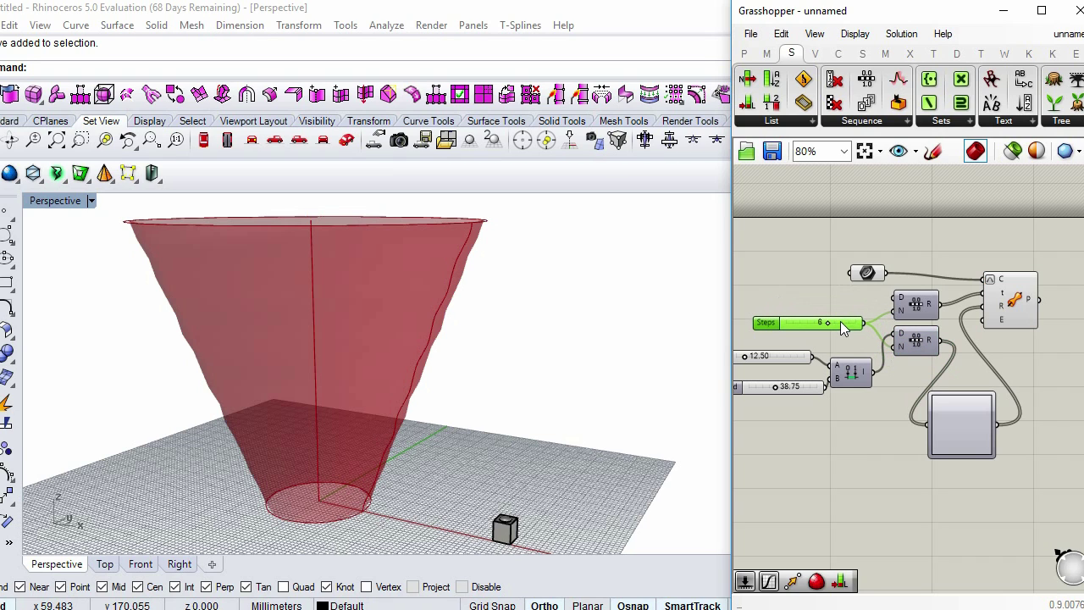
- Set the Graph Mapper's graph type to Sine and adjust the wave with its handle
scroll(962, 427, "up", 2)
left_click(962, 398)
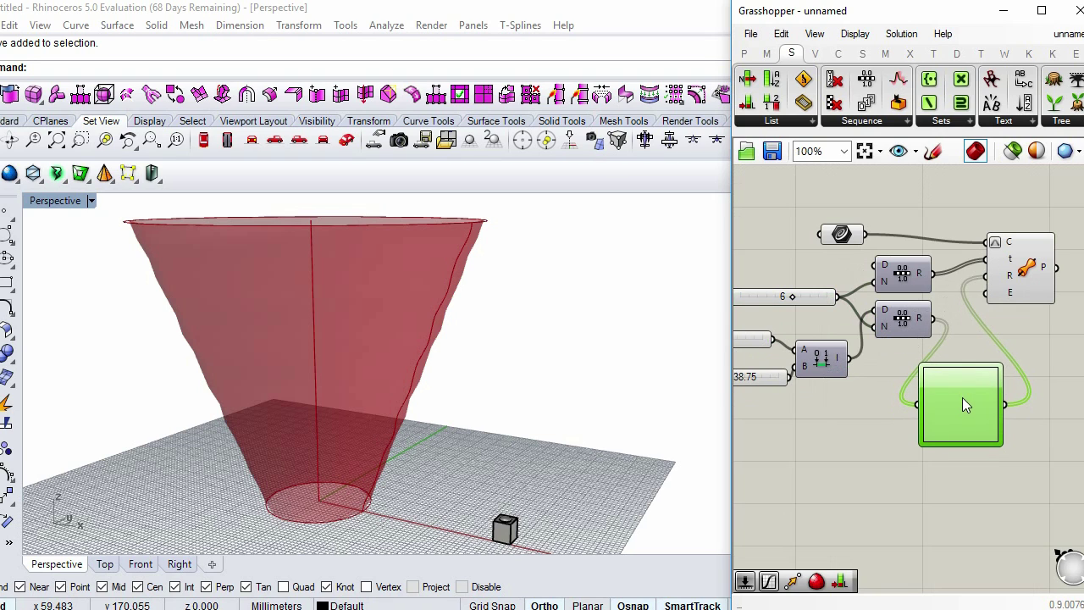
right_click(962, 397)
mouse_move(1019, 577)
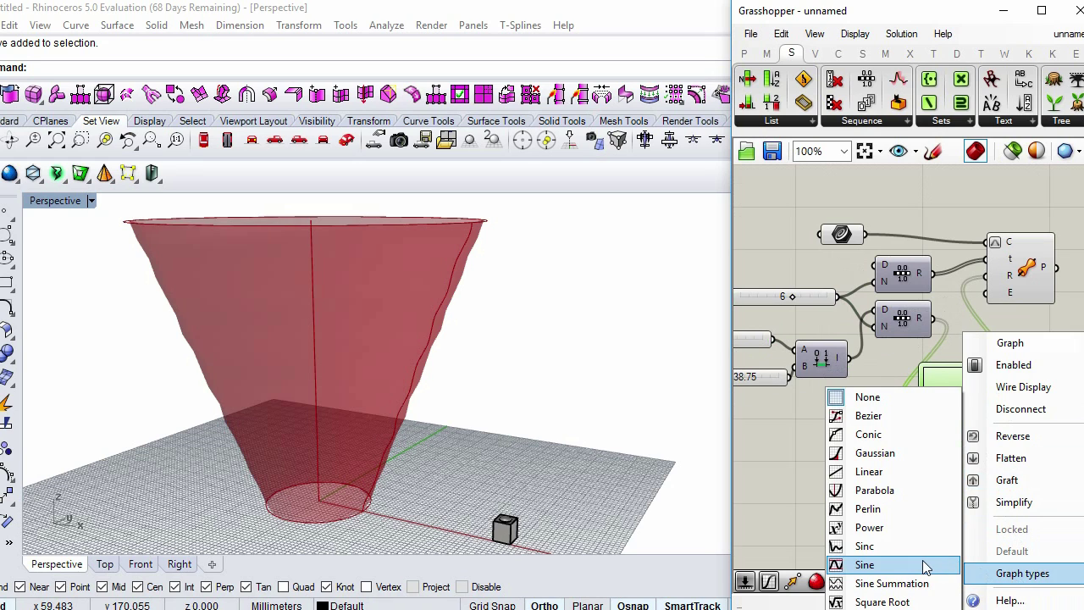
left_click(926, 566)
left_click_drag(925, 442, 945, 423)
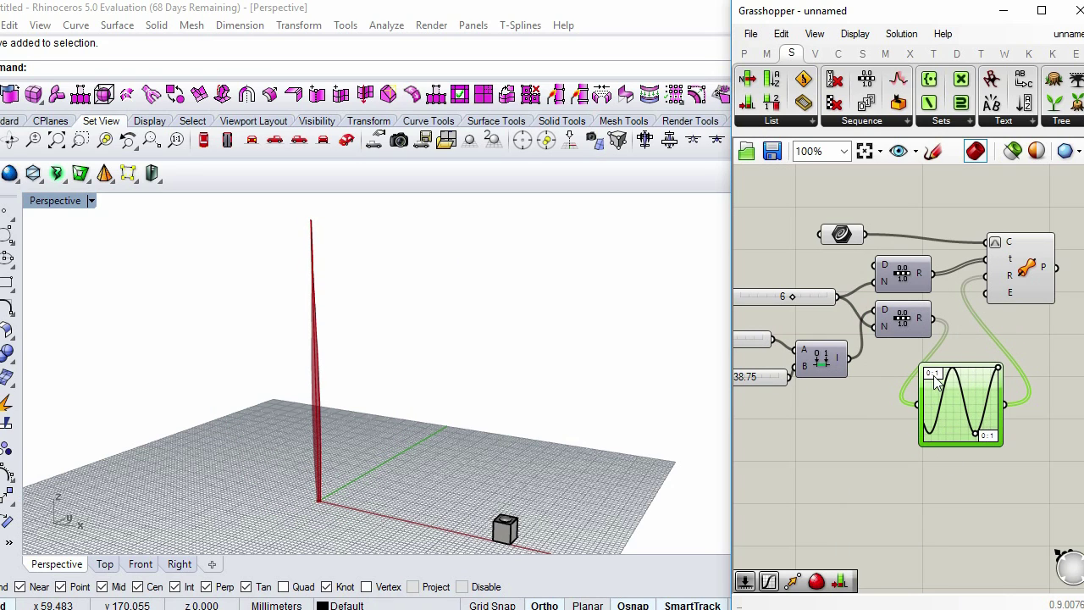
- Set the Graph Mapper's upper limits X[1] and Y[1] to 10 and apply them
double_click(934, 381)
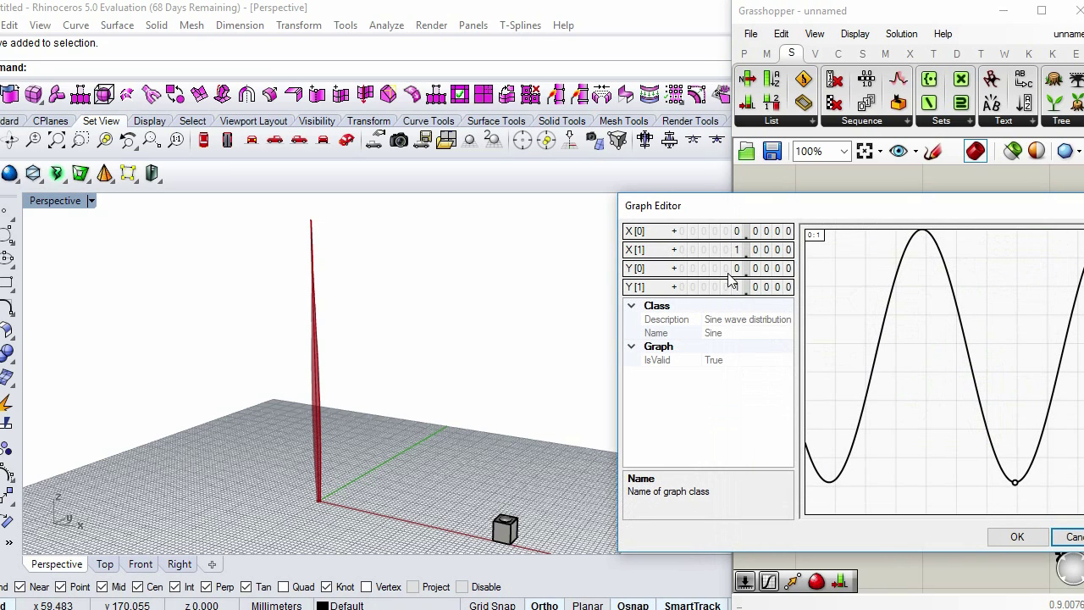
double_click(652, 250)
left_click(684, 249)
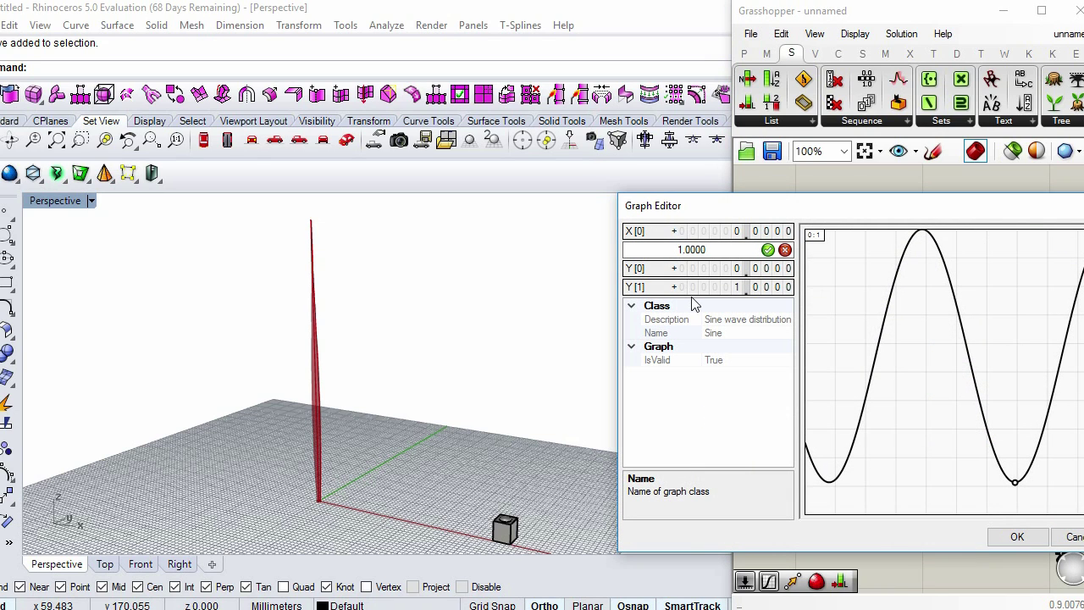
left_click(768, 250)
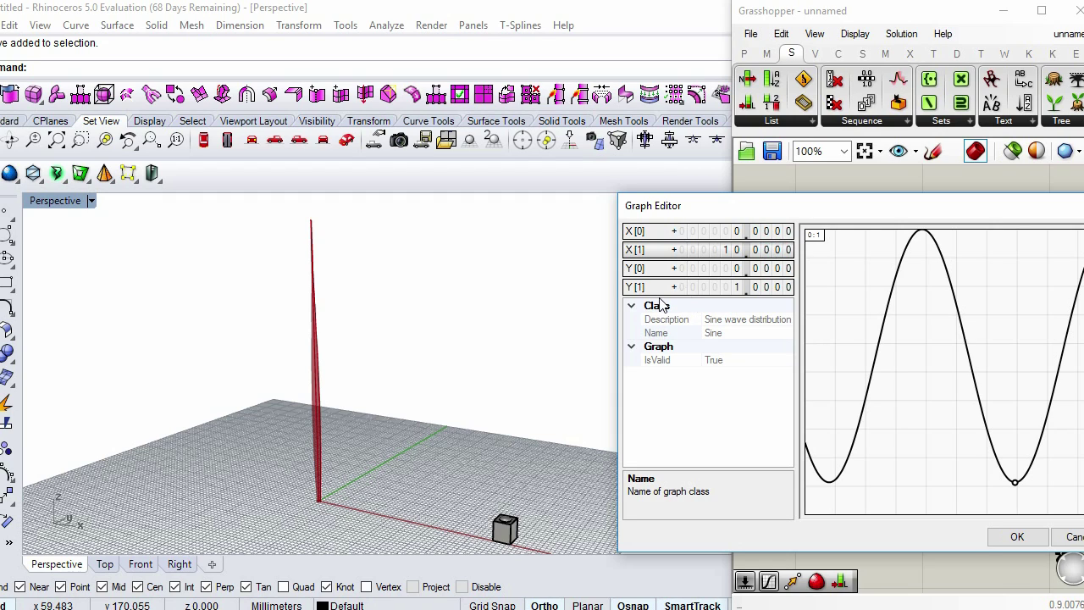
double_click(653, 287)
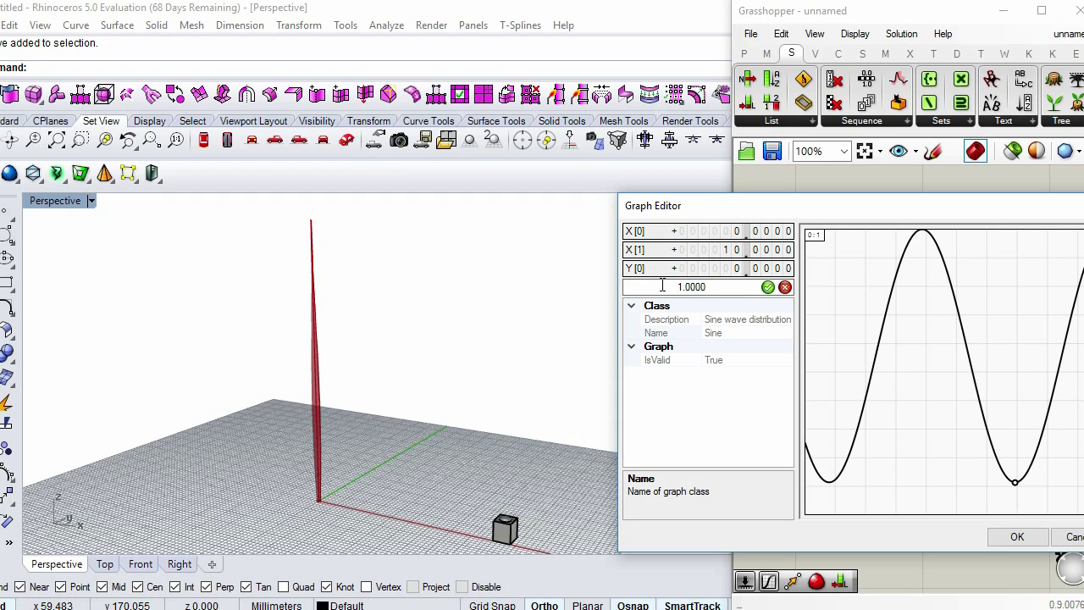
key("Return")
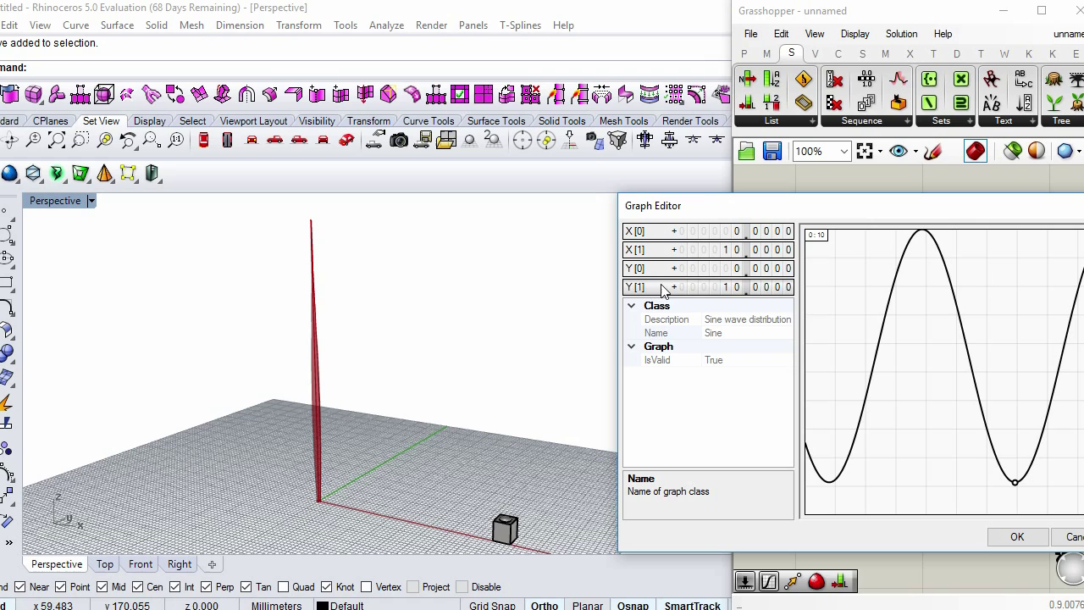
left_click(1017, 537)
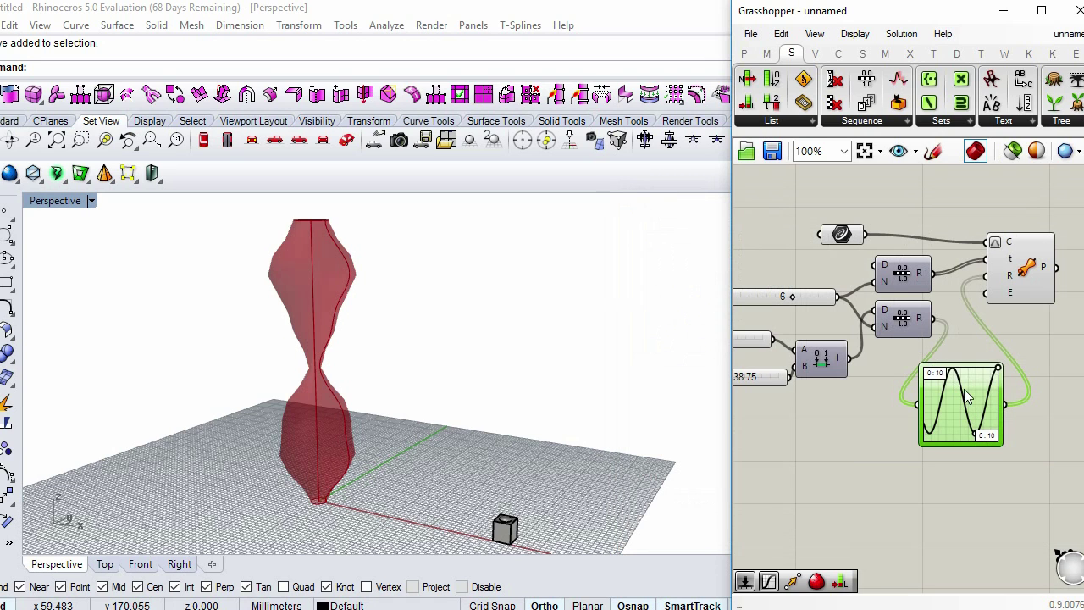
- Reshape the sine wave in the Graph Mapper by moving its upper end handle toward the middle of the graph
mouse_move(998, 371)
left_mouse_down()
mouse_move(992, 413)
mouse_move(967, 408)
left_mouse_up()
right_click_drag(359, 424, 525, 389)
scroll(906, 381, "down", 4)
scroll(816, 369, "up", 4)
- Set the domain start slider to 21.50 and the domain end slider to 56.75
mouse_move(854, 337)
left_mouse_down()
mouse_move(870, 334)
mouse_move(833, 337)
mouse_move(865, 336)
left_mouse_up()
left_click_drag(900, 379, 907, 375)
scroll(409, 468, "down", 1)
right_click_drag(409, 461, 364, 470)
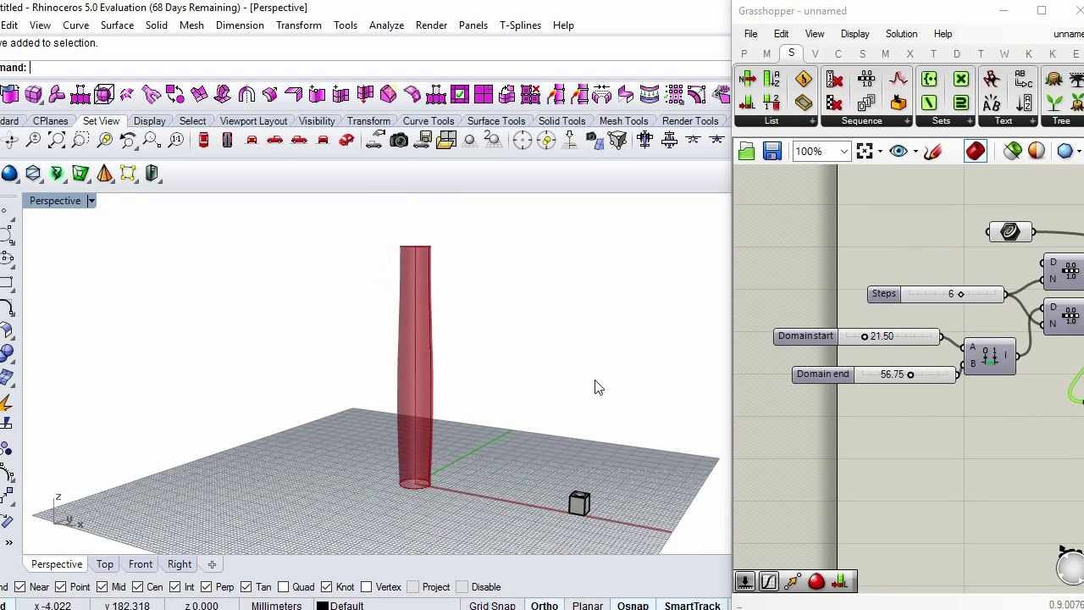
- Raise the sine wave's middle handle in the Graph Mapper slightly to give the pipe a more pronounced profile
scroll(429, 449, "up", 2)
scroll(525, 438, "down", 2)
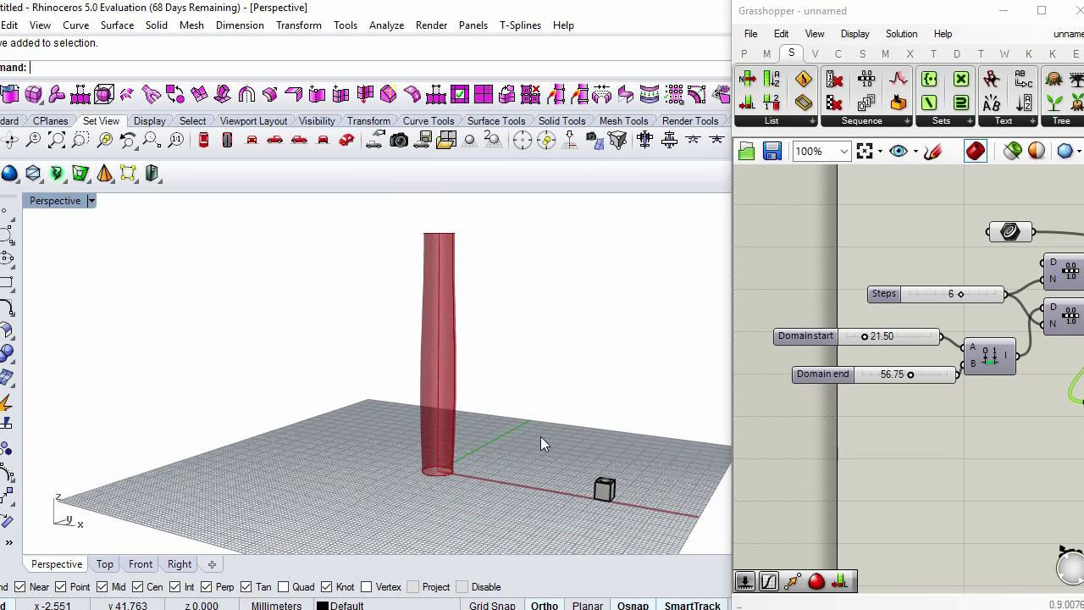
right_click_drag(983, 434, 741, 424)
left_click_drag(895, 397, 888, 389)
right_click_drag(629, 447, 473, 297)
- Space out the variable pipe and Graph Mapper components on the canvas
left_click_drag(974, 269, 1040, 266)
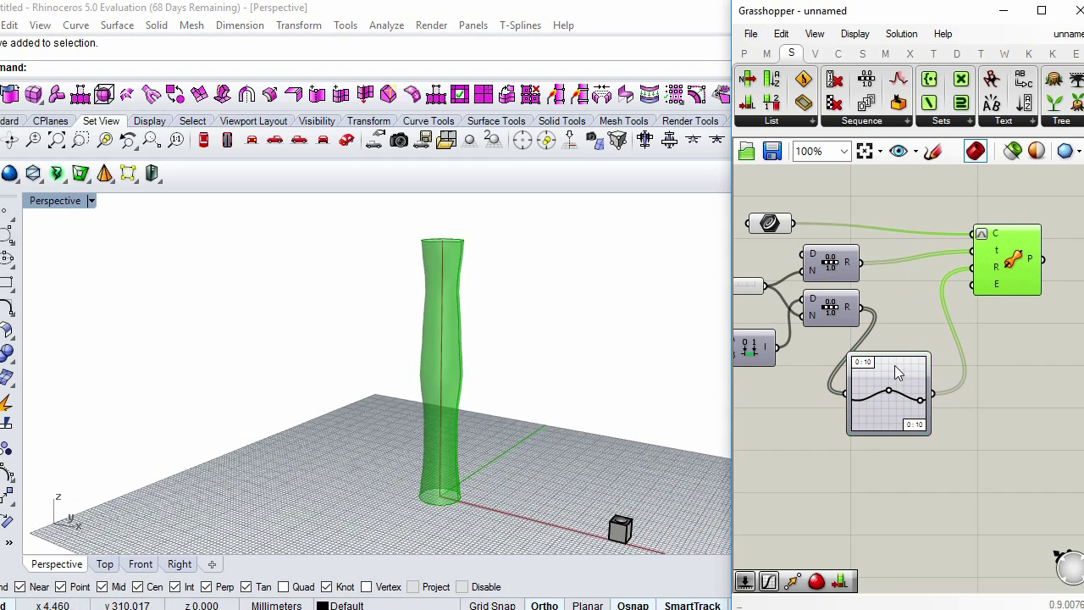
left_click_drag(898, 373, 932, 368)
right_click_drag(748, 354, 901, 348)
left_click_drag(845, 362, 829, 356)
- Add a Divide Domain² component beside the variable pipe and connect the pipe's P output to its I input
scroll(890, 422, "down", 2)
right_click_drag(893, 419, 784, 421)
scroll(1006, 335, "up", 2)
double_click(939, 341)
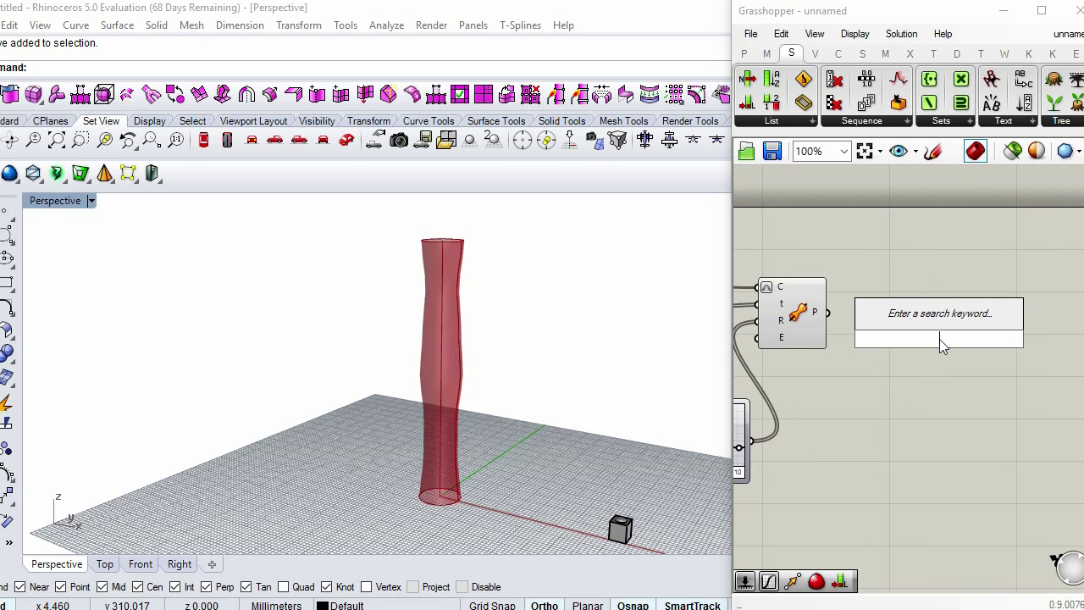
type("divi")
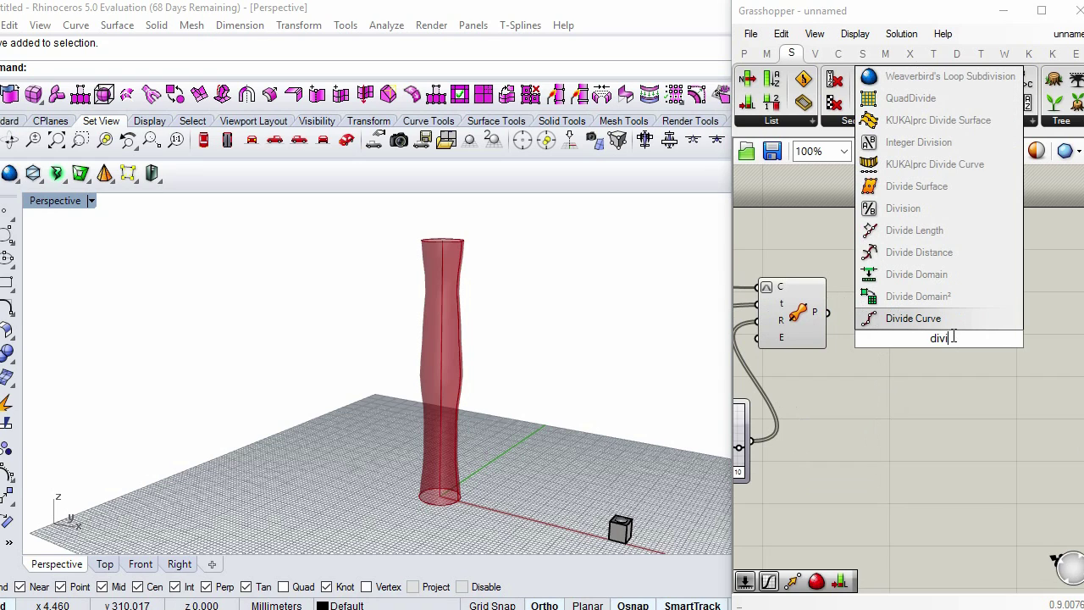
left_click(931, 296)
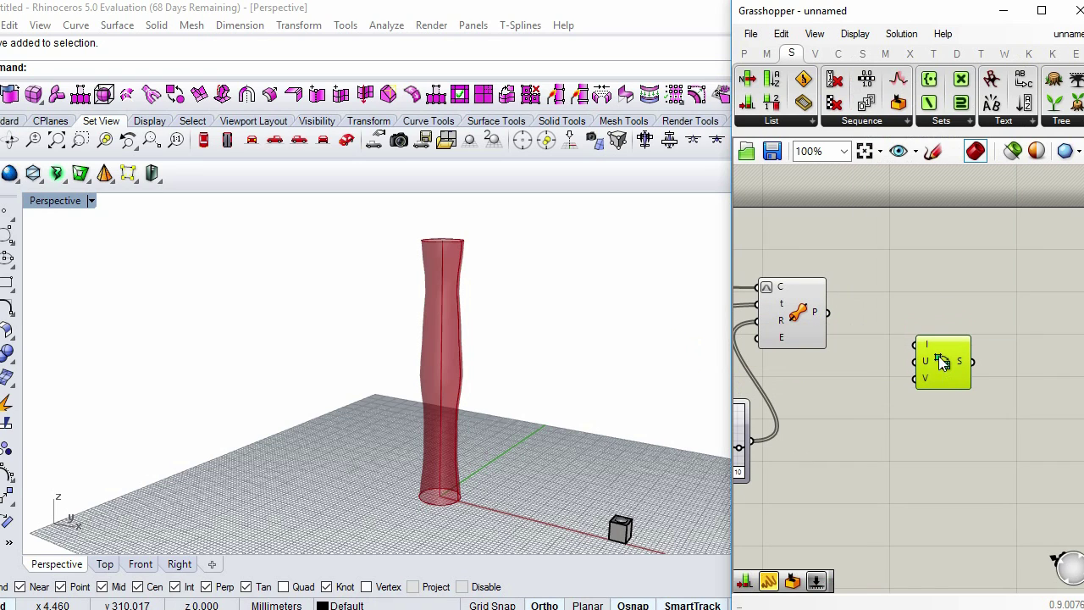
left_click_drag(924, 352, 814, 315)
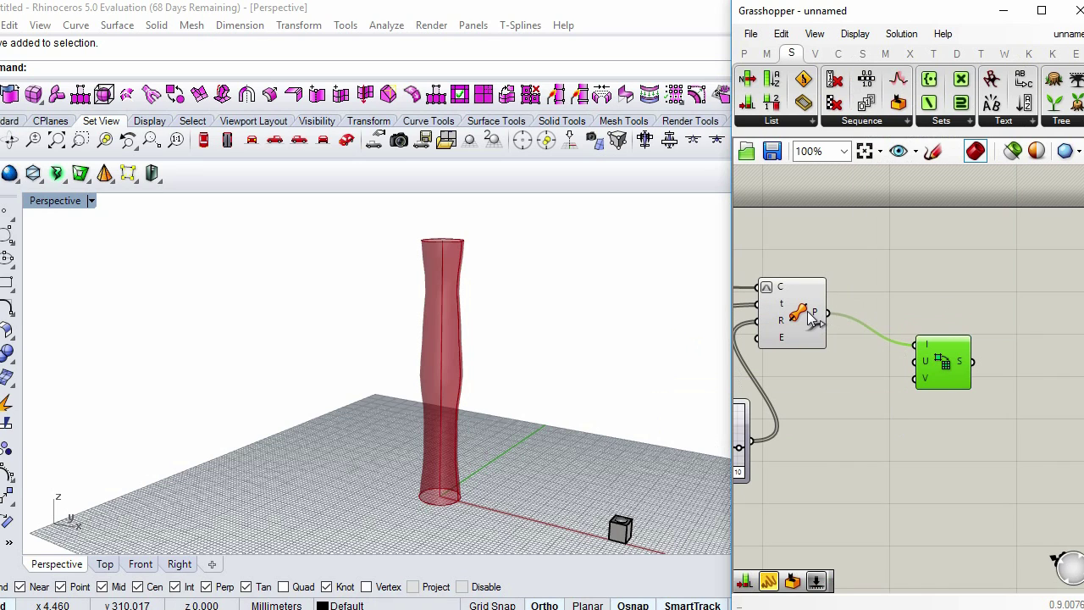
left_click_drag(924, 354, 937, 364)
- Add an integer number slider, connect it to both the U and V inputs of Divide Domain², and set it to 34
double_click(838, 391)
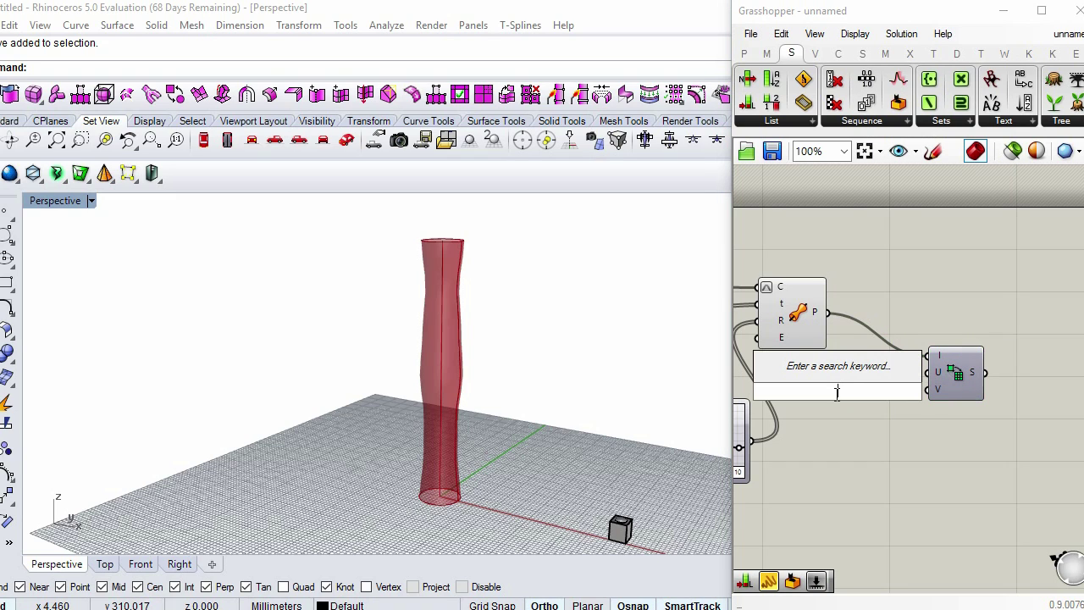
type("66")
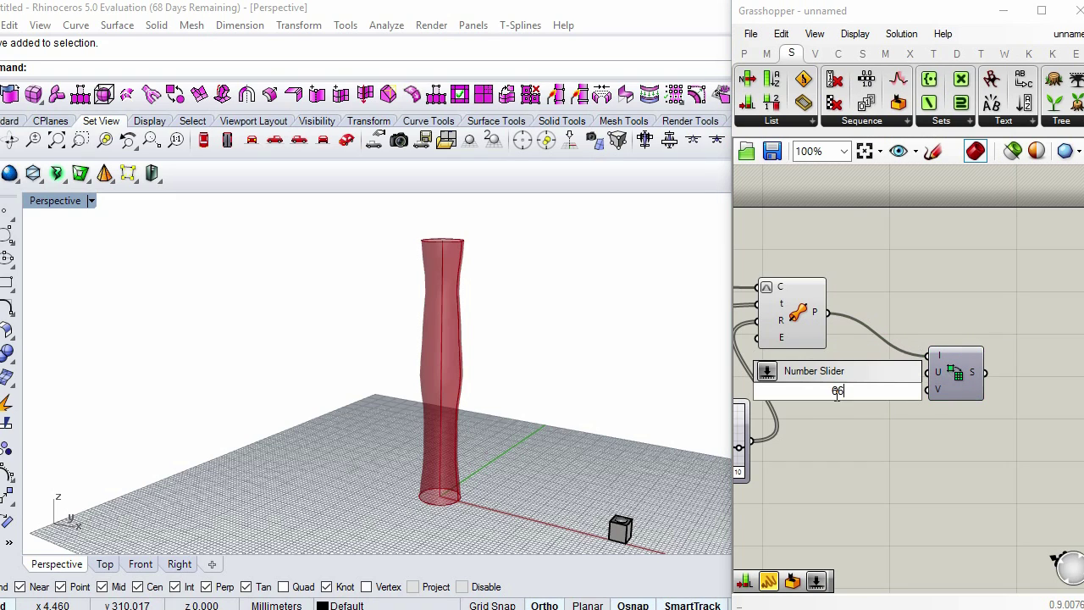
key("Return")
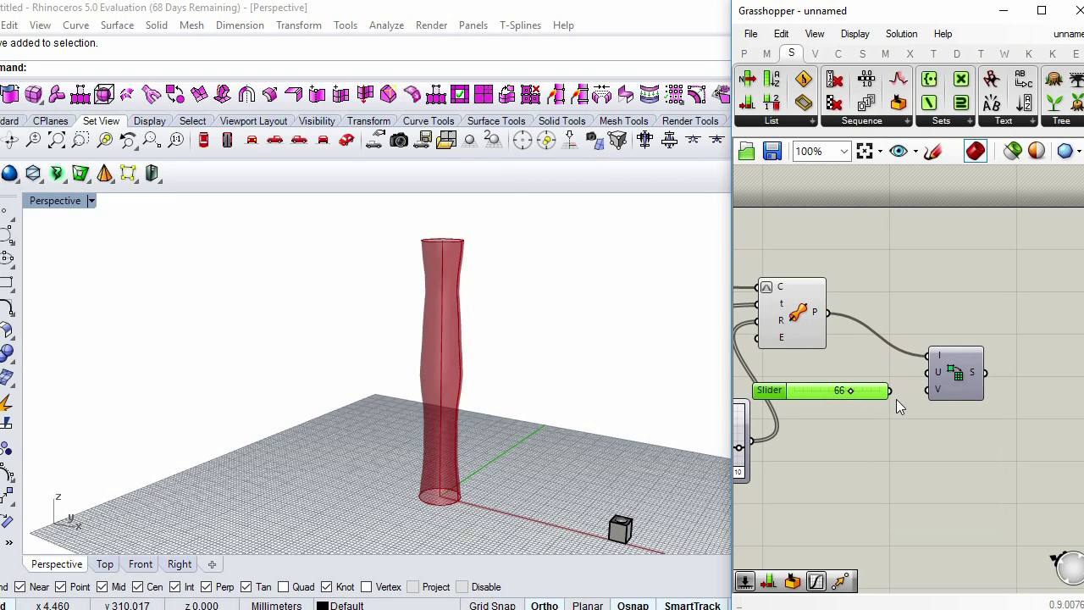
left_click_drag(921, 380, 928, 388)
left_click_drag(833, 402, 835, 402)
- Add a Random component and place it beyond Divide Domain² with space between them
right_click_drag(892, 415, 840, 407)
right_click_drag(987, 383, 905, 399)
left_click(903, 417)
double_click(886, 403)
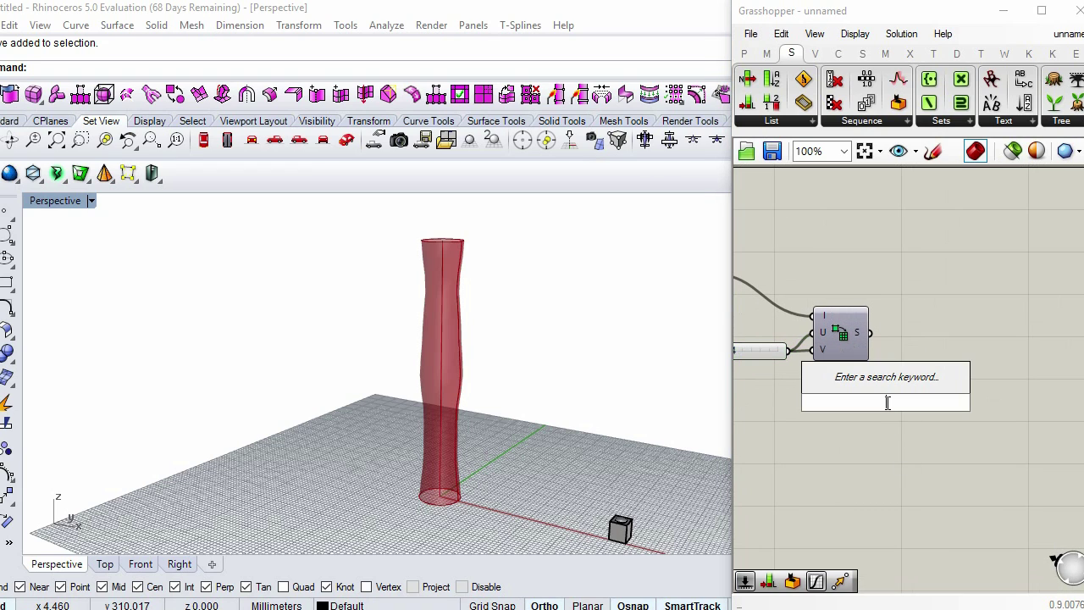
type("rand")
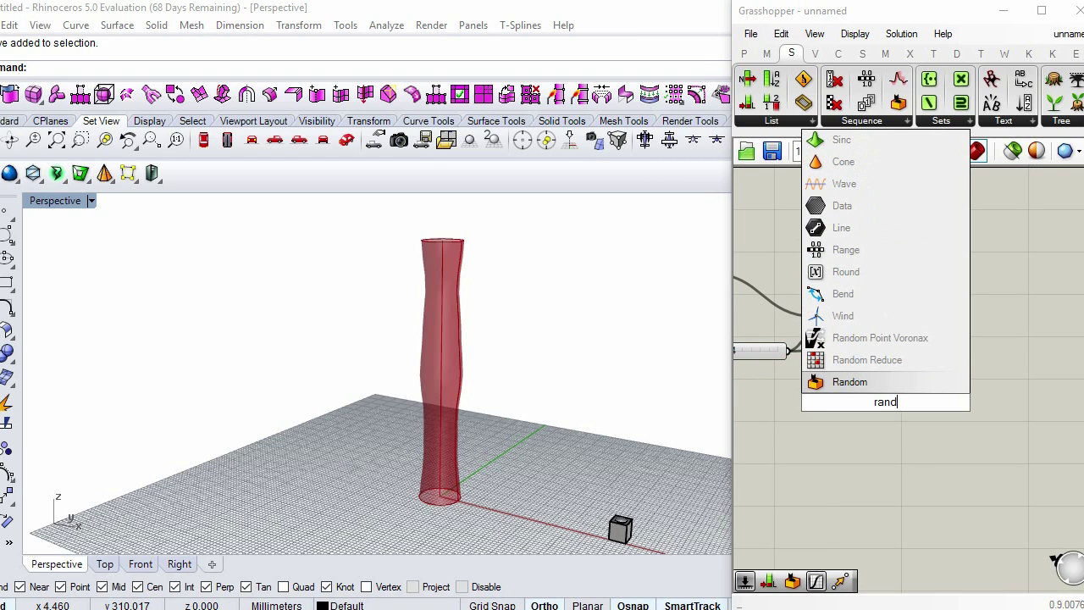
key("Return")
left_click_drag(881, 402, 1023, 404)
- Add a List Length component and wire it between the Divide Domain² S output and the Random component's N input
double_click(936, 403)
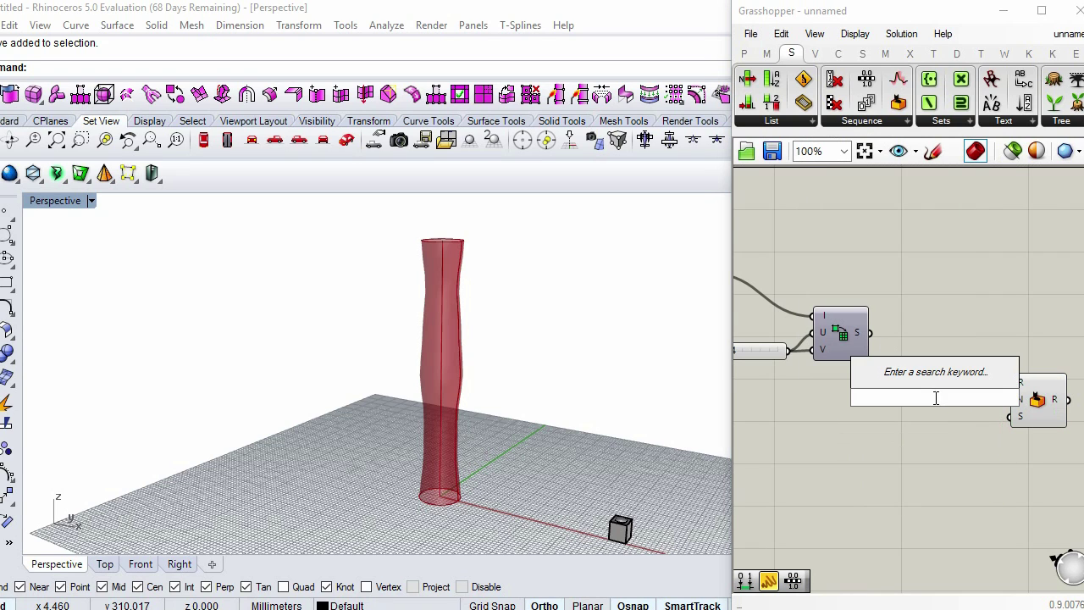
type("len")
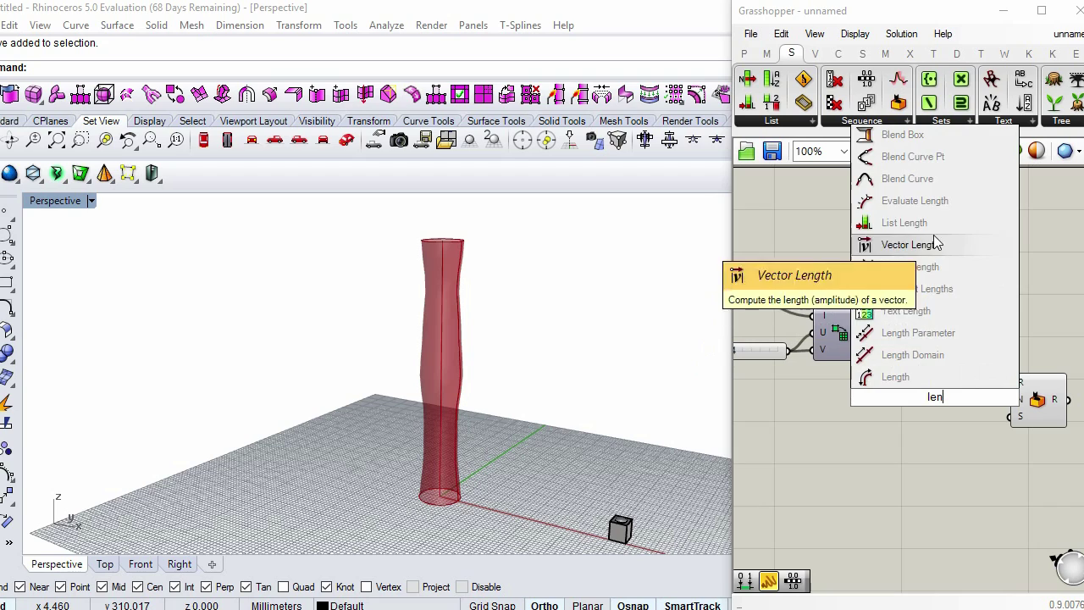
left_click(903, 222)
left_click_drag(871, 332, 1010, 399)
left_click_drag(932, 388, 972, 401)
- Add a Panel to inspect the Divide Domain² segments, then rewire it to the List Length output
left_click(969, 337)
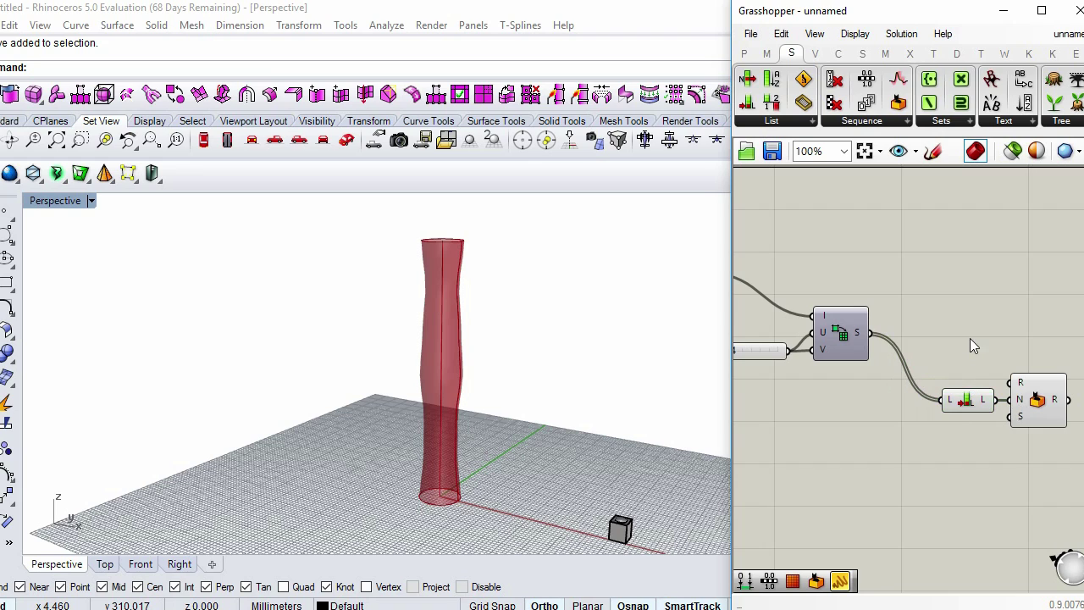
double_click(969, 338)
type("panel")
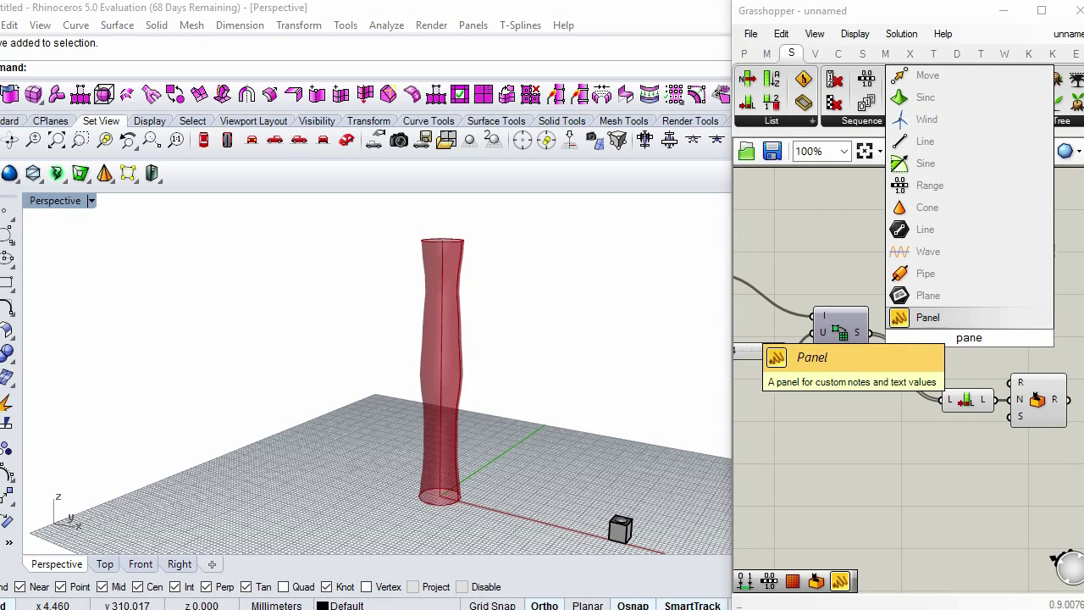
left_click(924, 315)
left_click_drag(908, 350, 869, 332)
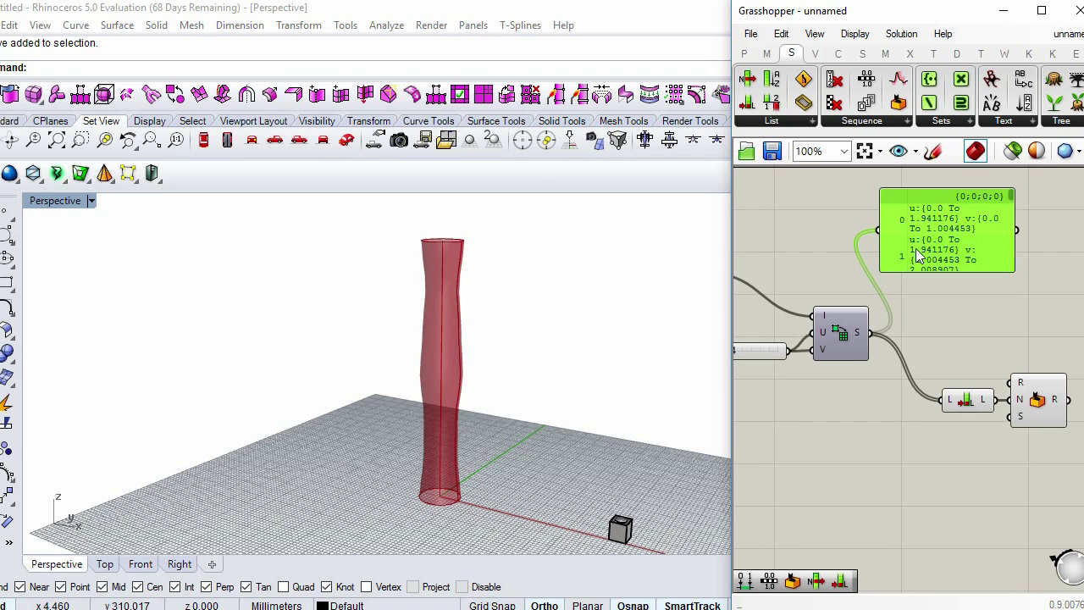
left_click_drag(877, 231, 998, 398)
left_click_drag(962, 269, 971, 242)
left_click(1043, 409)
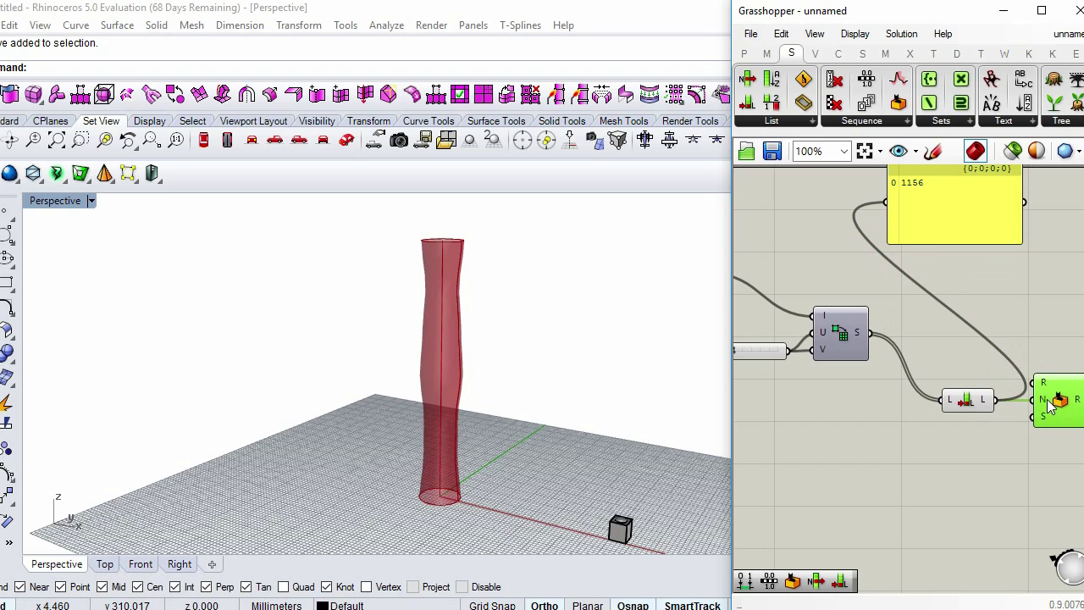
left_click_drag(1048, 413, 993, 396)
- Add a Construct Domain component and connect its I output to the Random component's R input
right_click_drag(934, 413, 964, 409)
double_click(787, 416)
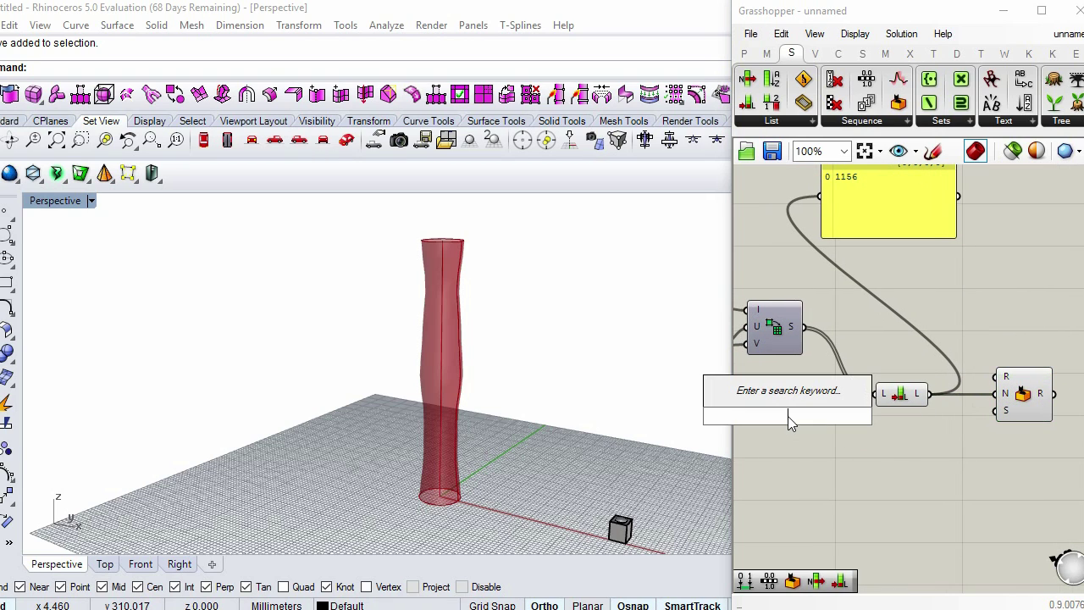
type("constru")
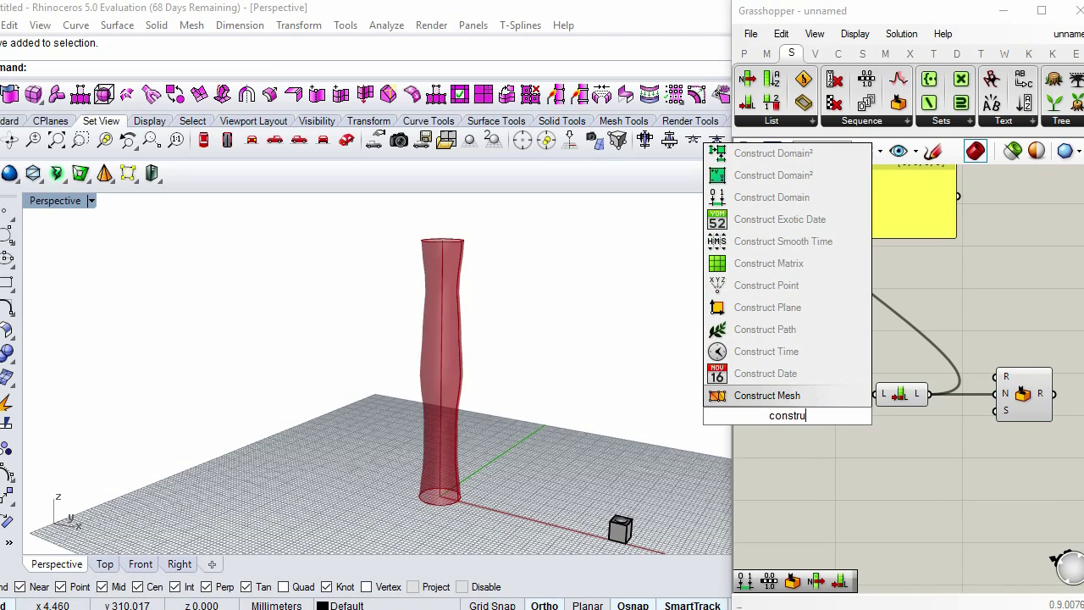
left_click(772, 196)
left_click_drag(804, 418, 1006, 382)
left_click_drag(902, 396, 902, 410)
- Add two number sliders of 5.00 and 9.00 and connect them to Construct Domain's A and B inputs
right_click_drag(841, 422, 923, 411)
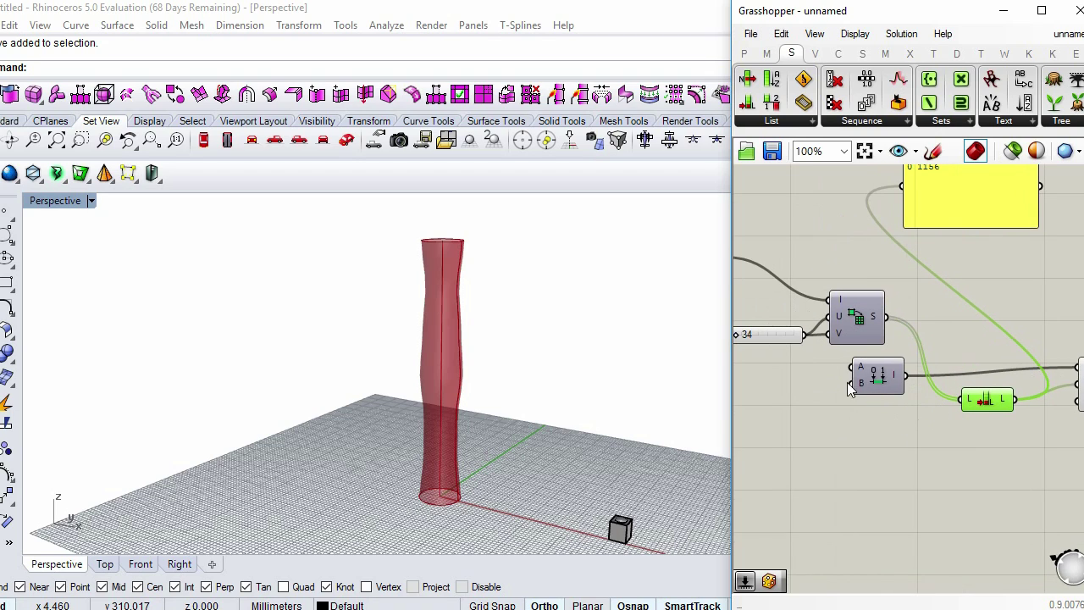
left_click(770, 403)
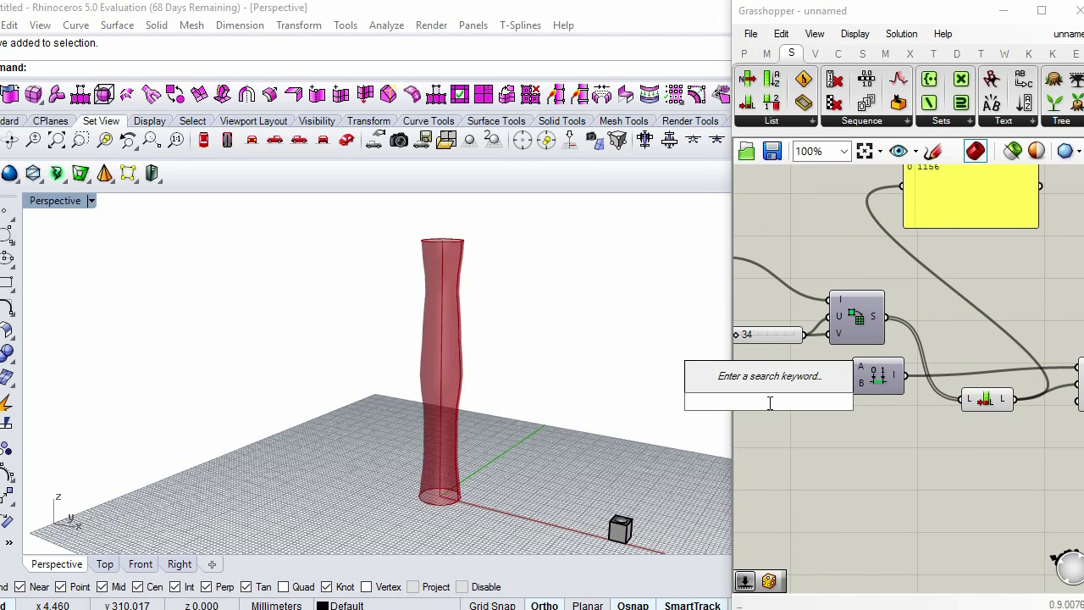
type("5.00")
key("Return")
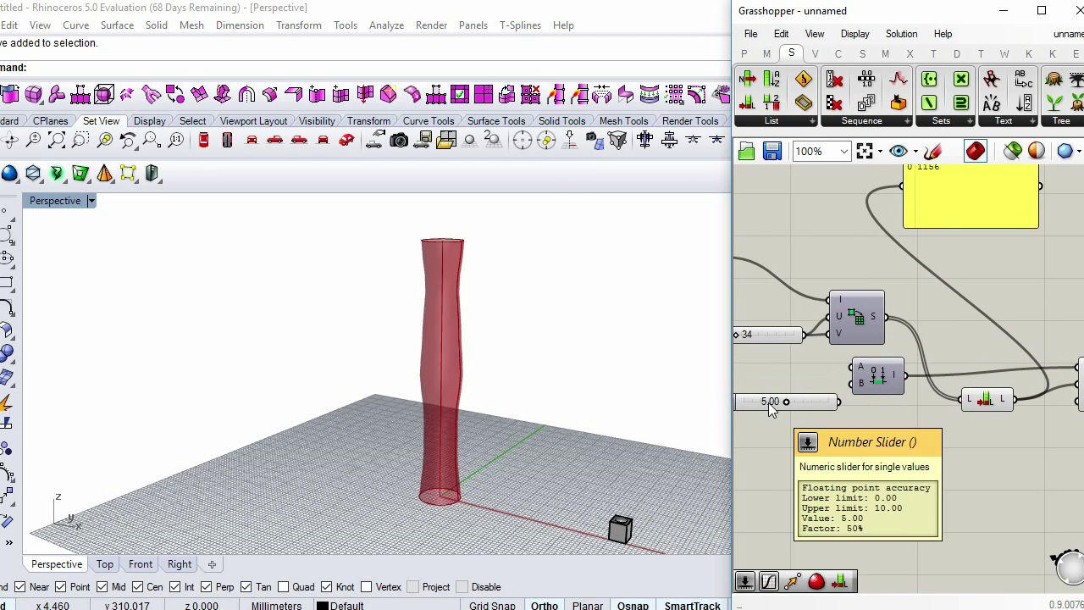
left_click(768, 402)
left_click(766, 419)
double_click(766, 419)
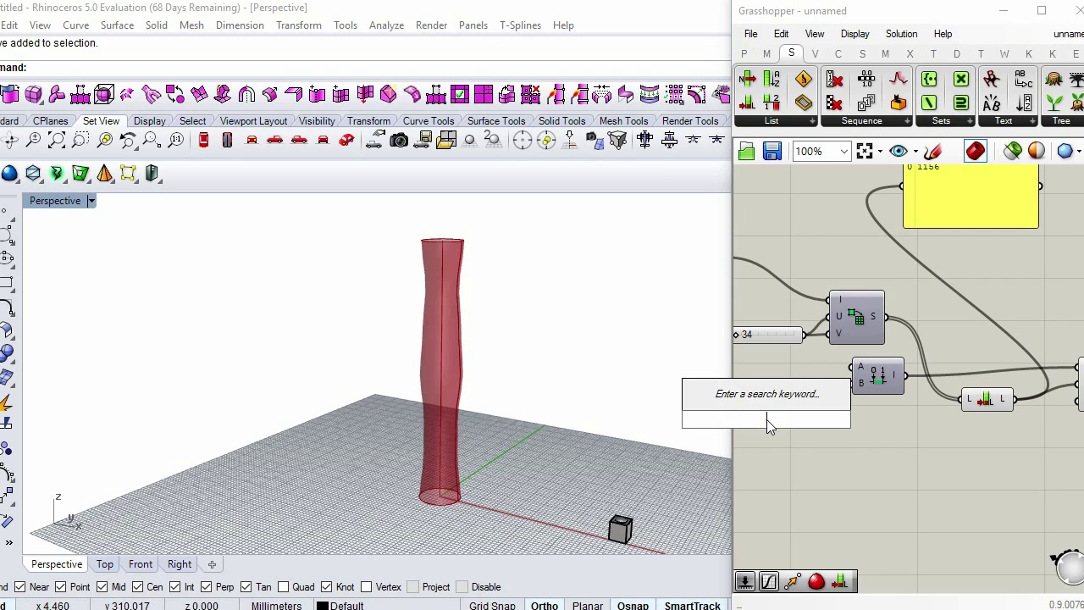
type("9.")
key("Return")
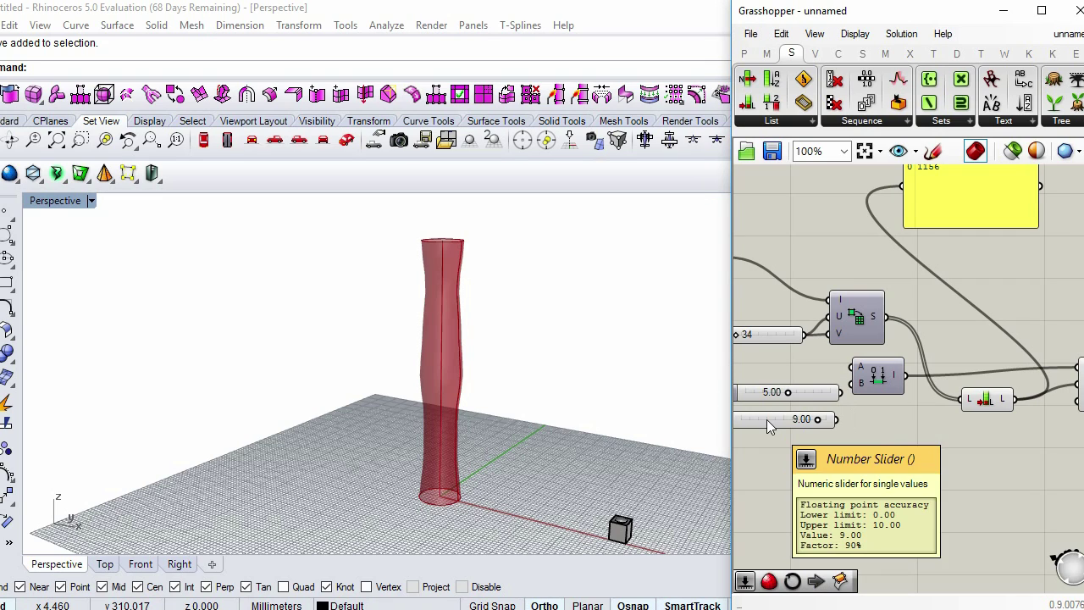
left_click_drag(840, 392, 836, 420)
- Open the component search on the empty canvas above the Random component
scroll(897, 378, "down", 3)
right_click_drag(938, 370, 856, 406)
scroll(911, 380, "up", 3)
double_click(968, 347)
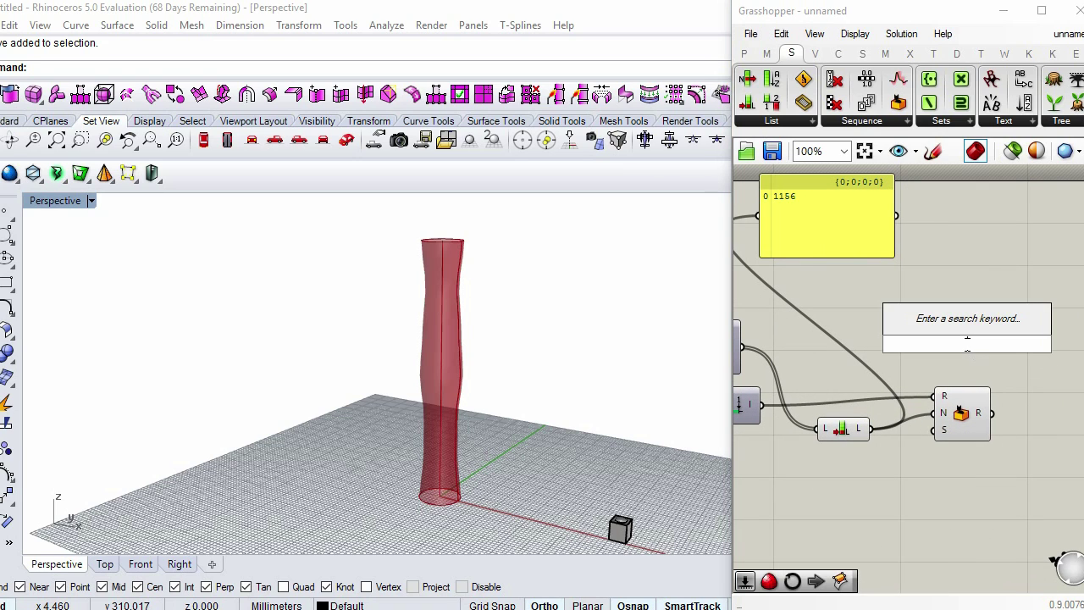
type("boxs")
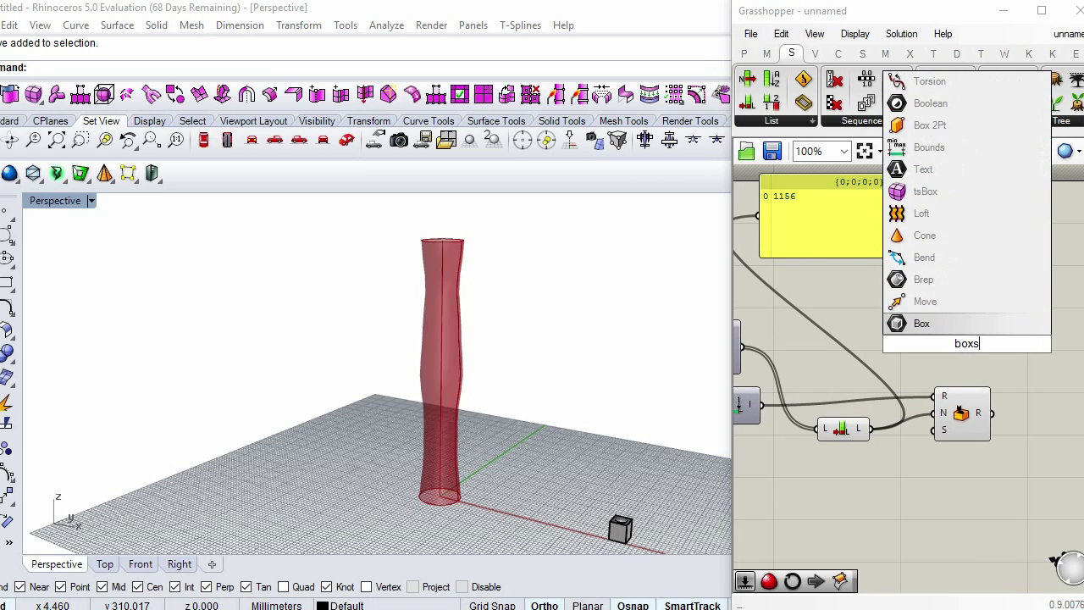
type("urf")
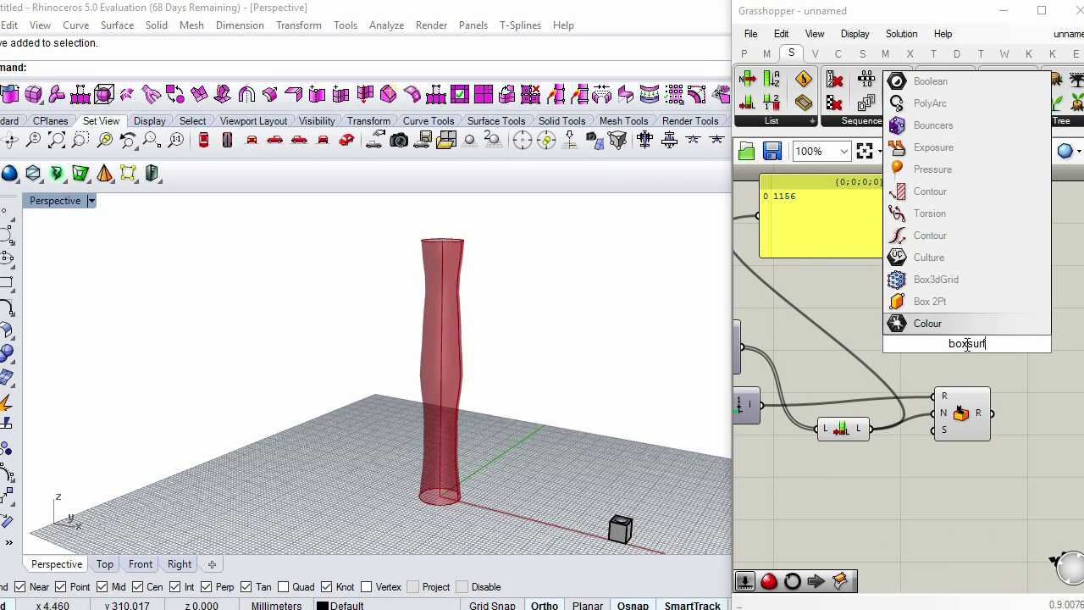
type("ace")
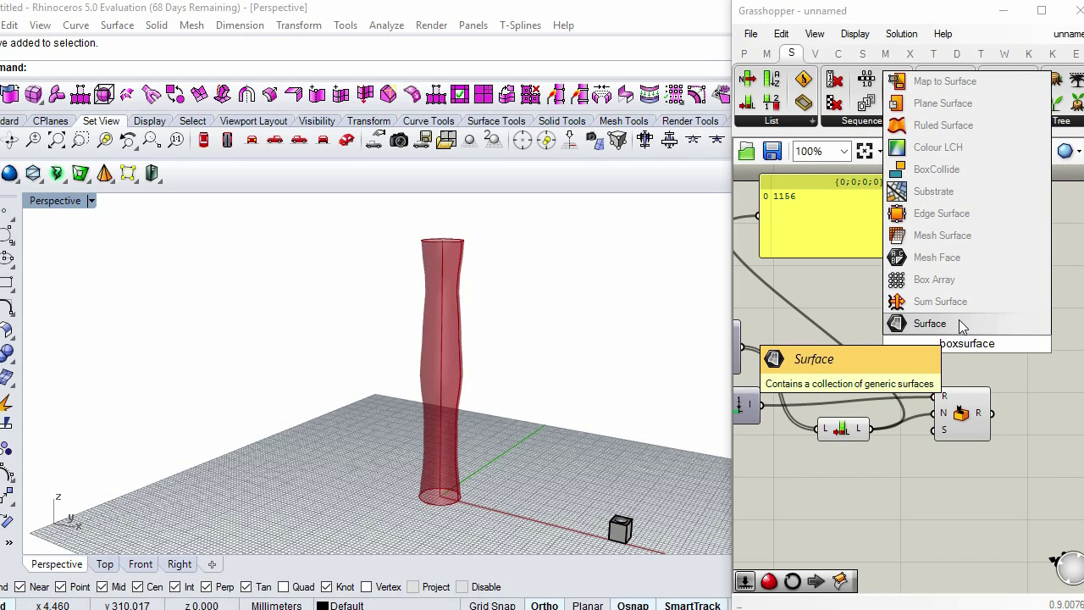
key("BackSpace")
key("BackSpace")
key("BackSpace")
key("BackSpace")
key("BackSpace")
key("BackSpace")
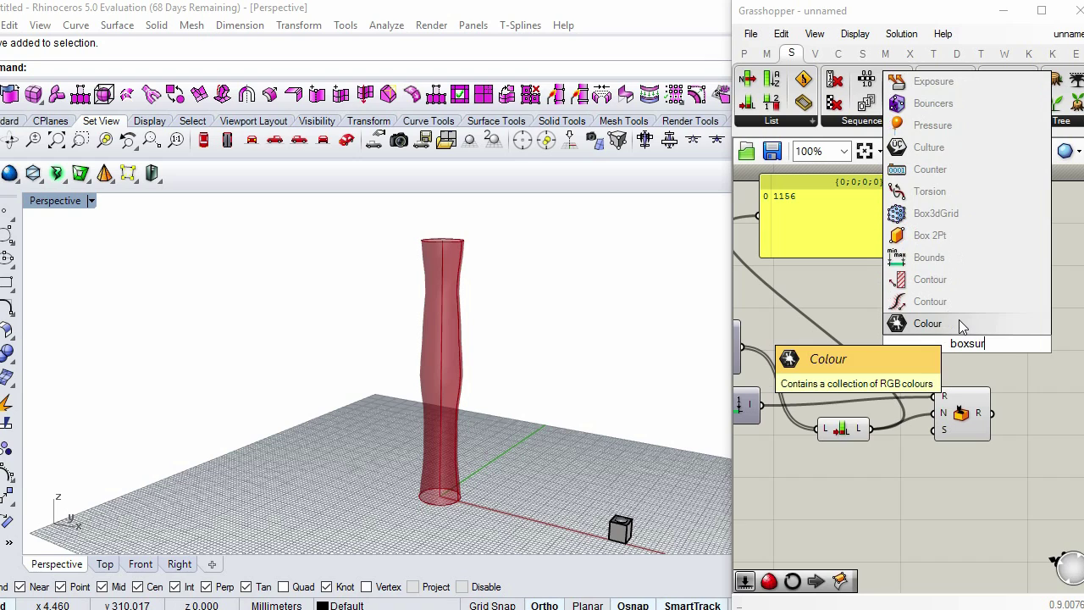
key("BackSpace")
key("BackSpace")
key("BackSpace")
key("BackSpace")
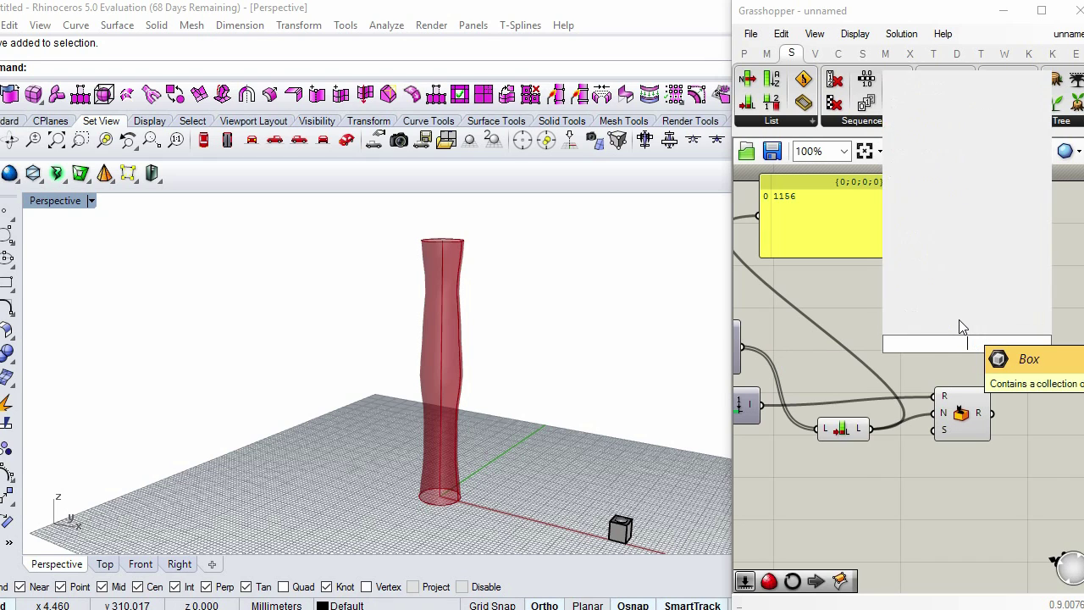
- Add a Surface Box component and connect the variable pipe's output to its S input
type("surfa")
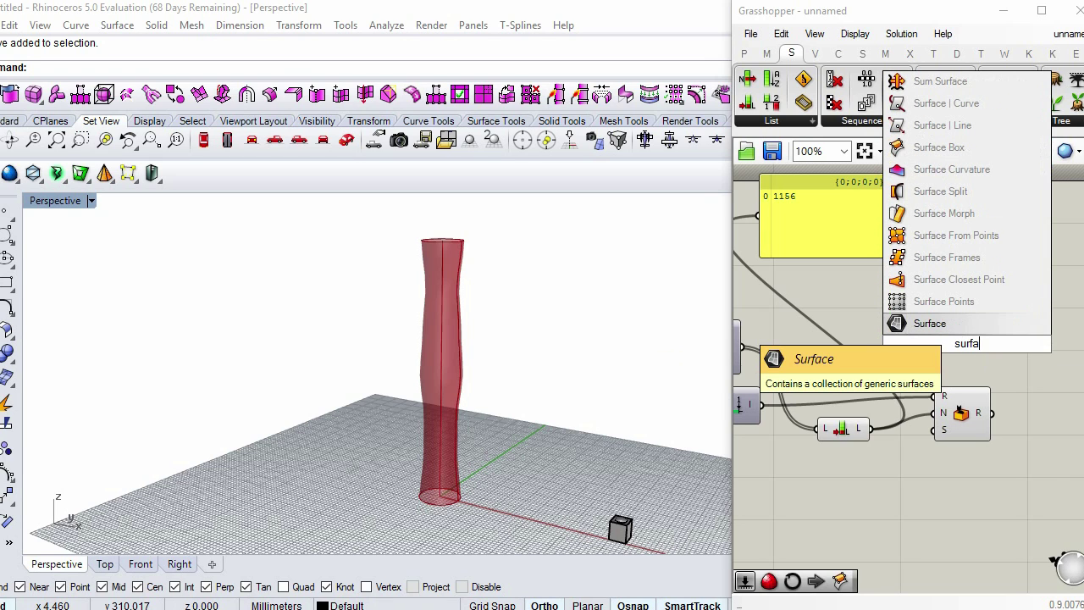
key("BackSpace")
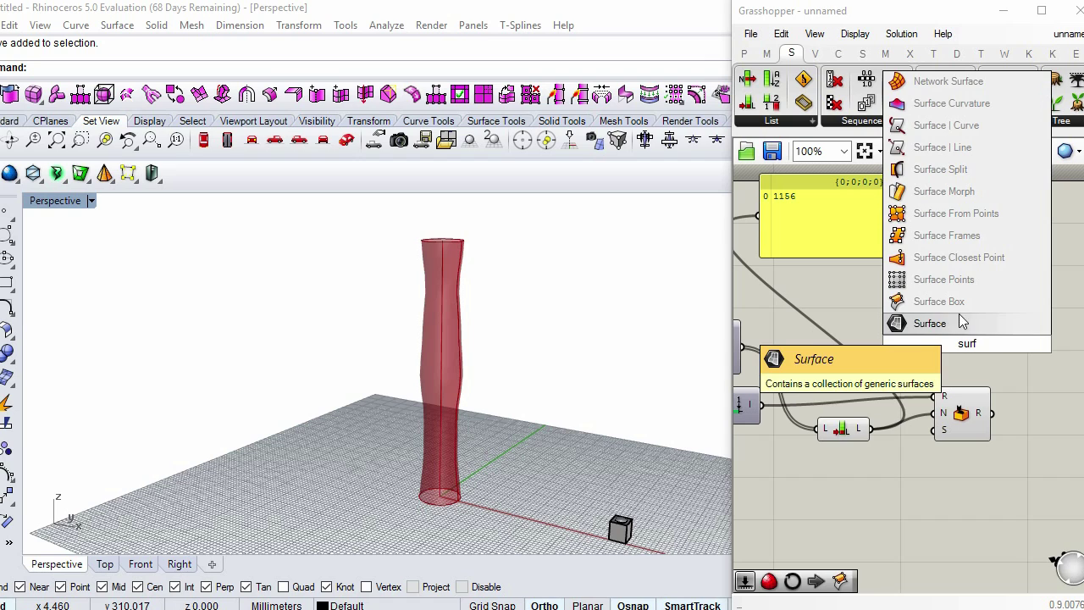
left_click(960, 302)
left_click_drag(959, 351, 879, 292)
scroll(1032, 312, "down", 5)
scroll(896, 323, "up", 3)
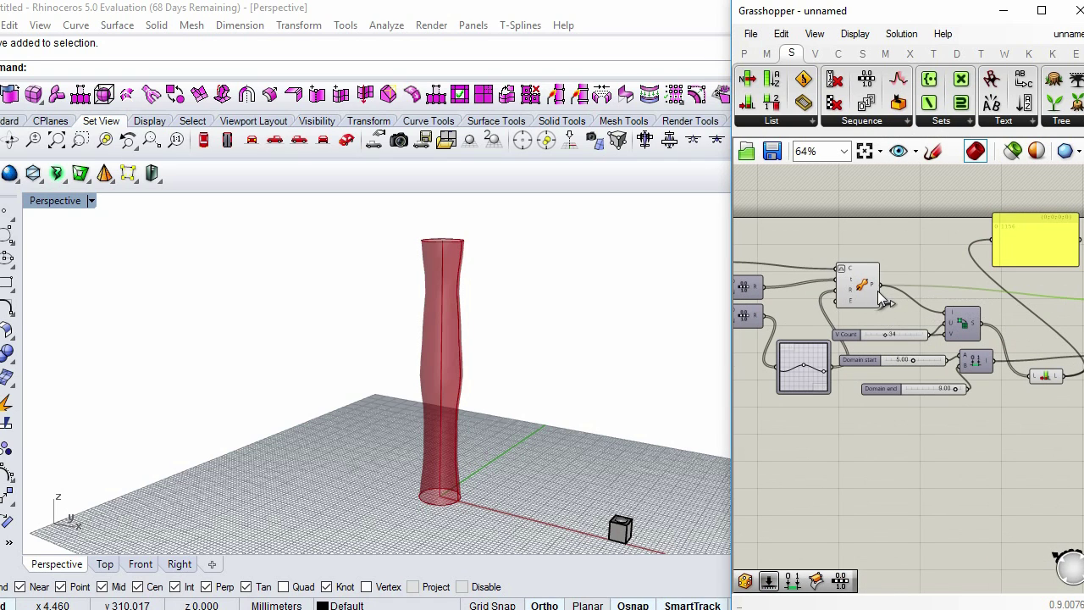
- Connect the Random output to Surface Box's H input and the Divide Domain² segments to its D input
right_click_drag(930, 300, 766, 287)
left_click_drag(1009, 315, 974, 345)
left_click_drag(1009, 307, 804, 304)
- Set the domain end slider for the random box heights to 5.60
right_click_drag(526, 367, 530, 310)
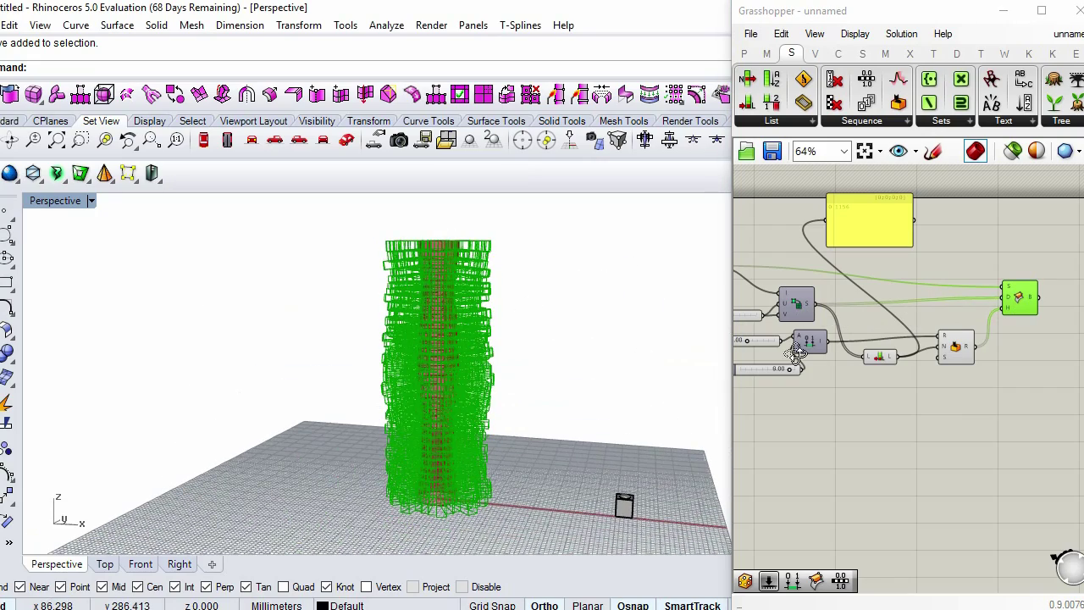
scroll(777, 358, "up", 4)
left_click_drag(902, 357, 868, 357)
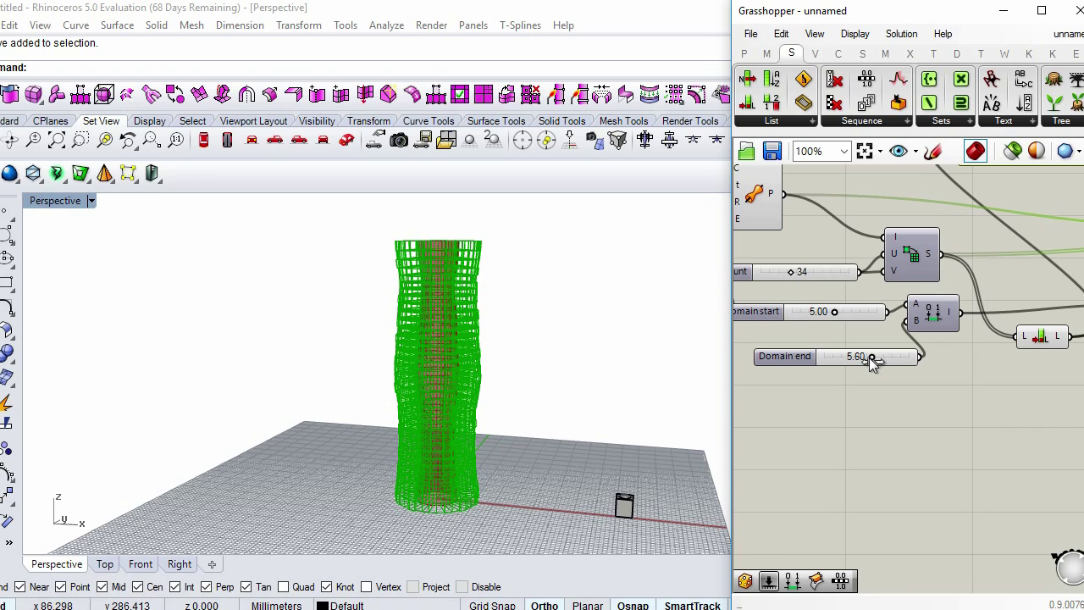
- Set the domain start slider for the random box heights to 2.80
right_click_drag(842, 321, 861, 310)
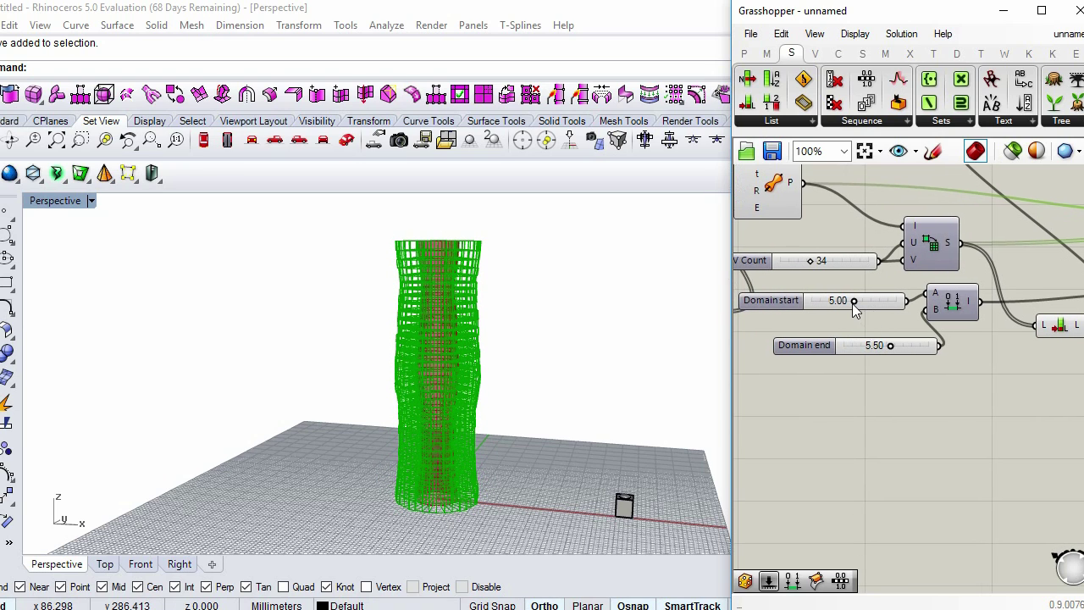
left_click_drag(854, 306, 831, 304)
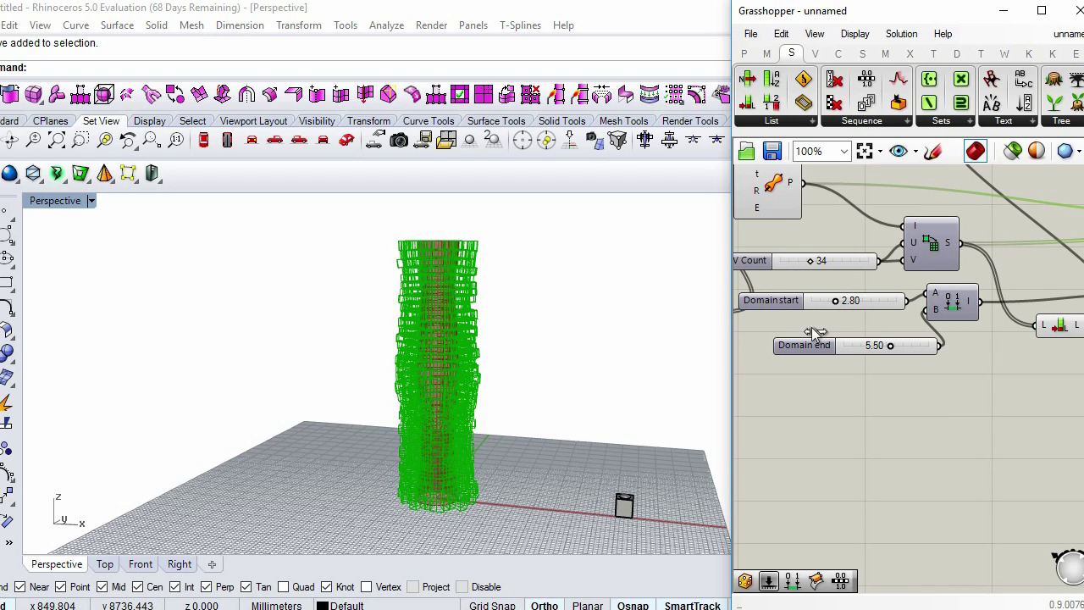
right_click_drag(448, 374, 406, 355)
- Add a number slider below the Random component using the value 5 and connect it to Random's S input
left_click(976, 418)
right_click_drag(976, 419, 868, 398)
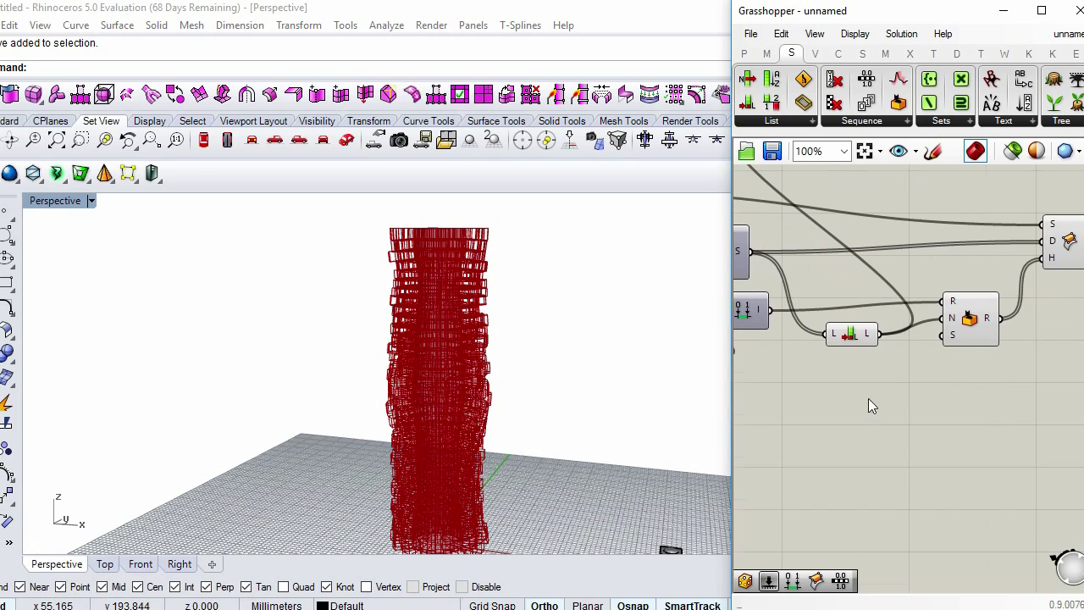
left_click(965, 335)
double_click(872, 406)
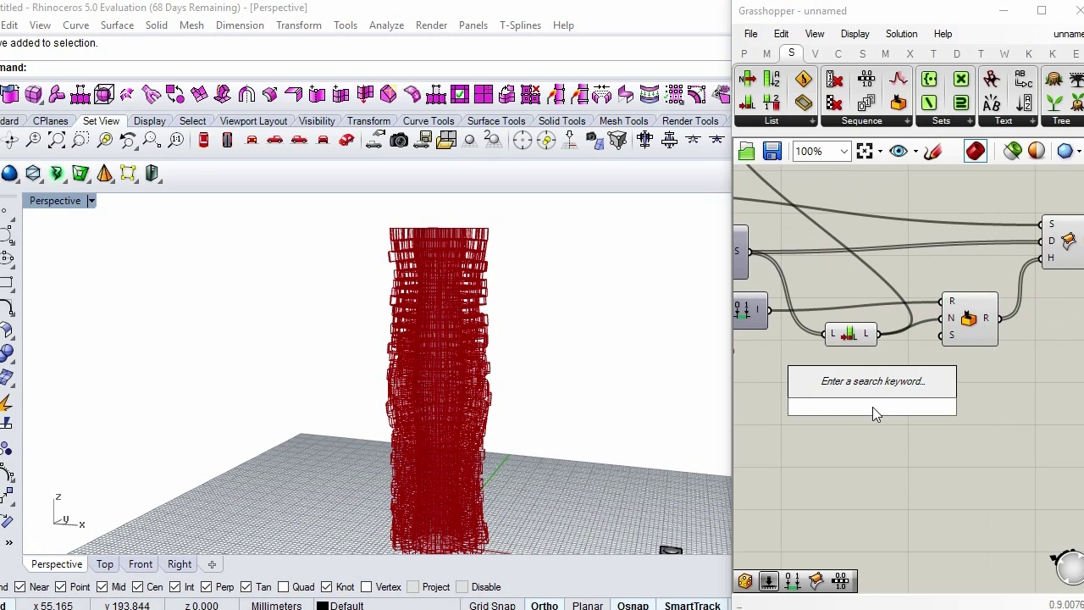
type("5")
key("Return")
left_click_drag(940, 338, 860, 413)
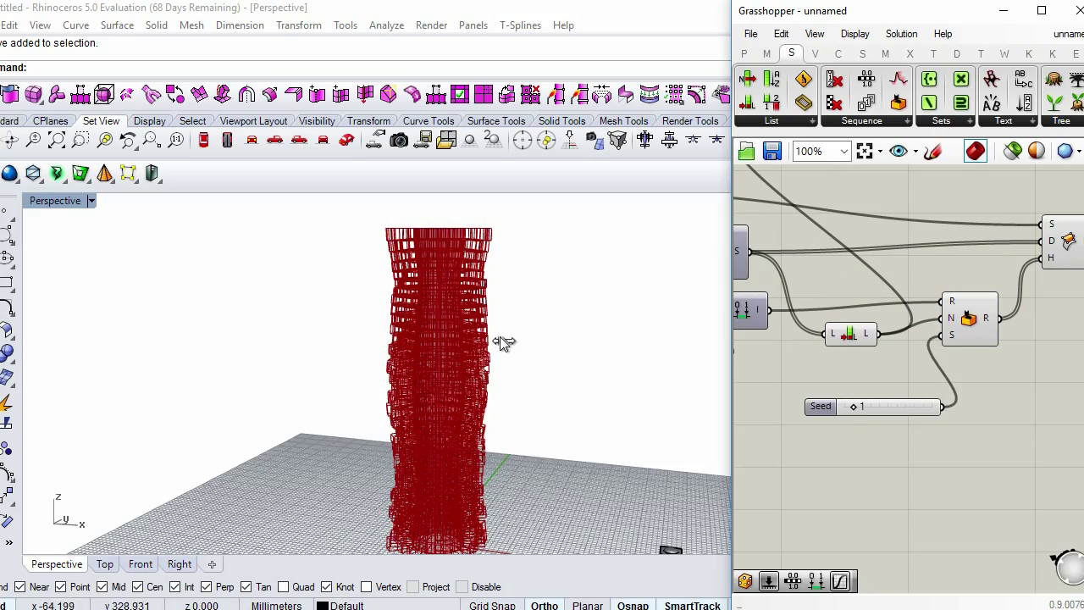
- Set the Seed slider to 5 and raise it to 10, checking the box variation on the tower
mouse_move(481, 364)
right_mouse_down()
mouse_move(464, 453)
mouse_move(445, 413)
mouse_move(447, 326)
mouse_move(474, 335)
mouse_move(491, 361)
right_mouse_up()
scroll(489, 346, "up", 8)
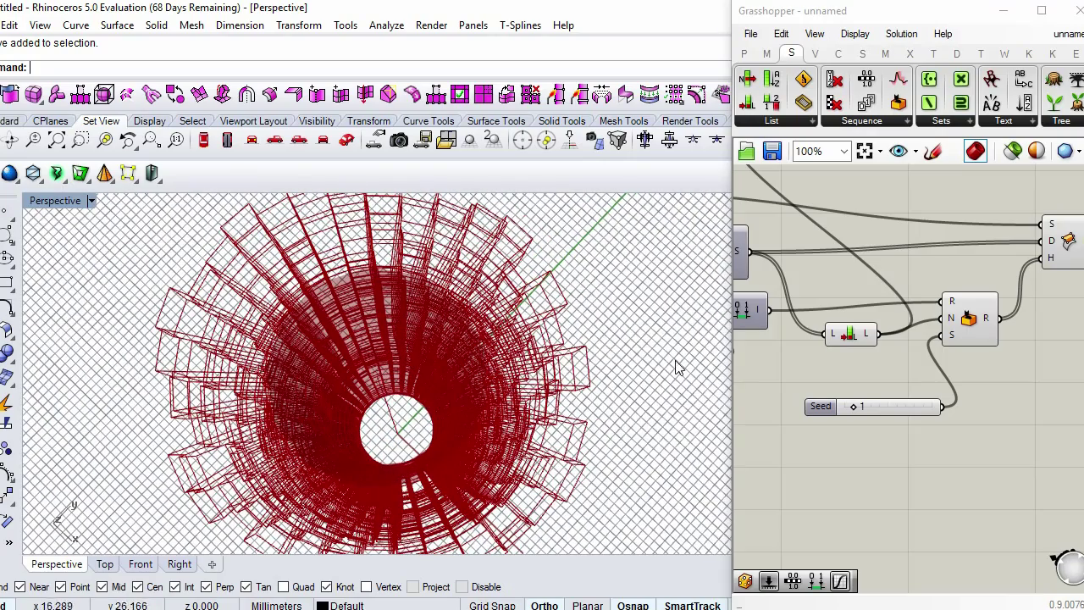
left_click_drag(854, 408, 887, 411)
scroll(550, 420, "down", 8)
right_click_drag(536, 415, 506, 242)
right_click_drag(496, 418, 550, 365)
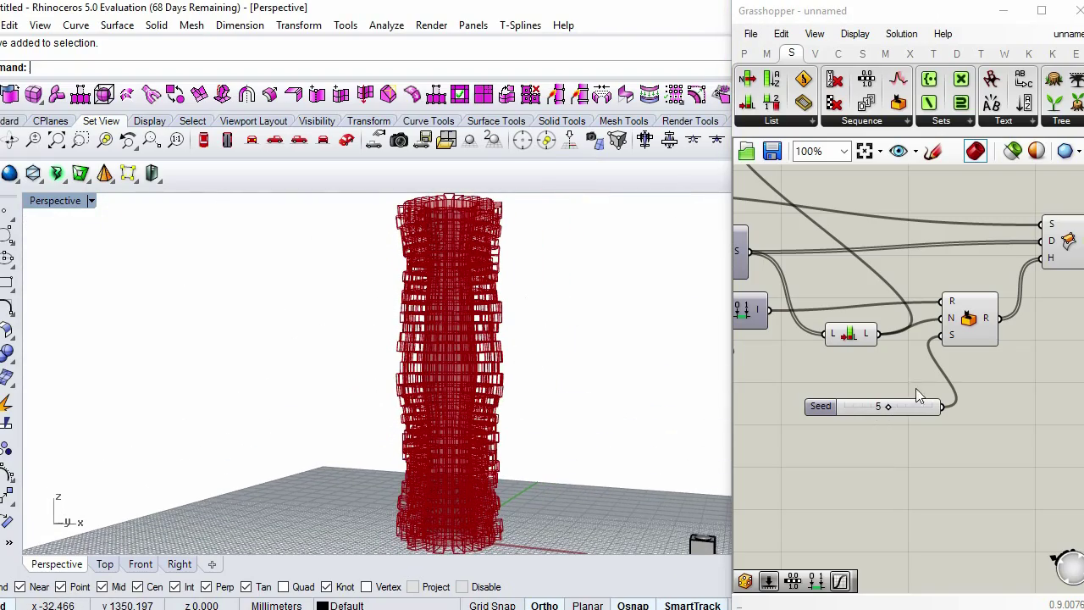
left_click_drag(885, 407, 931, 415)
right_click_drag(517, 378, 520, 406)
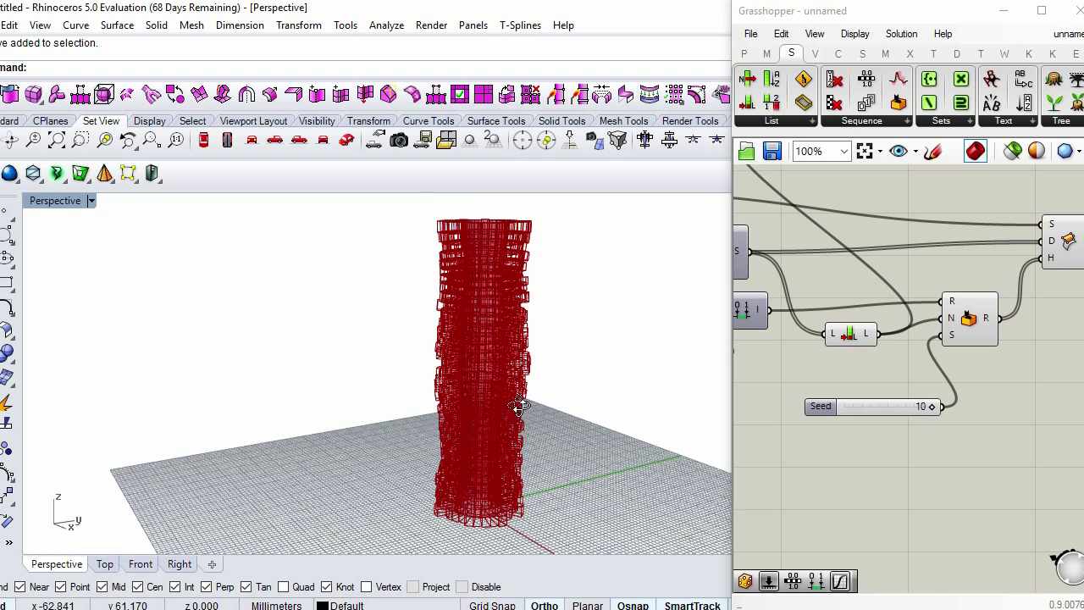
- Add a Bounding Box component on the empty canvas above Surface Box
right_click_drag(969, 279, 825, 401)
left_click(931, 385)
right_click_drag(955, 323, 894, 336)
left_click(909, 308)
scroll(928, 331, "down", 2)
left_click_drag(763, 300, 752, 250)
scroll(942, 334, "up", 2)
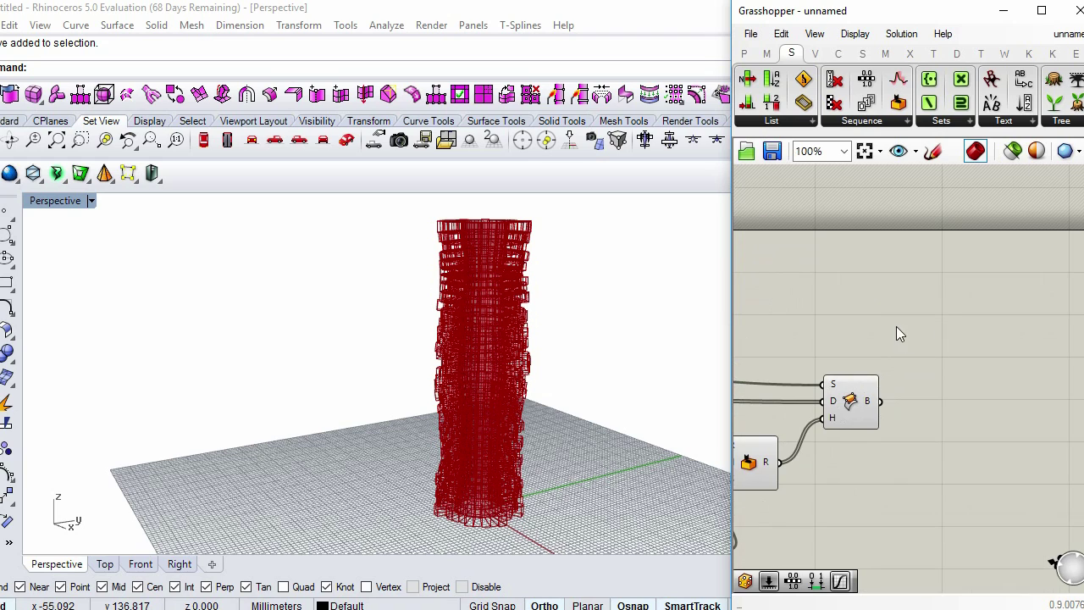
double_click(912, 324)
type("bb")
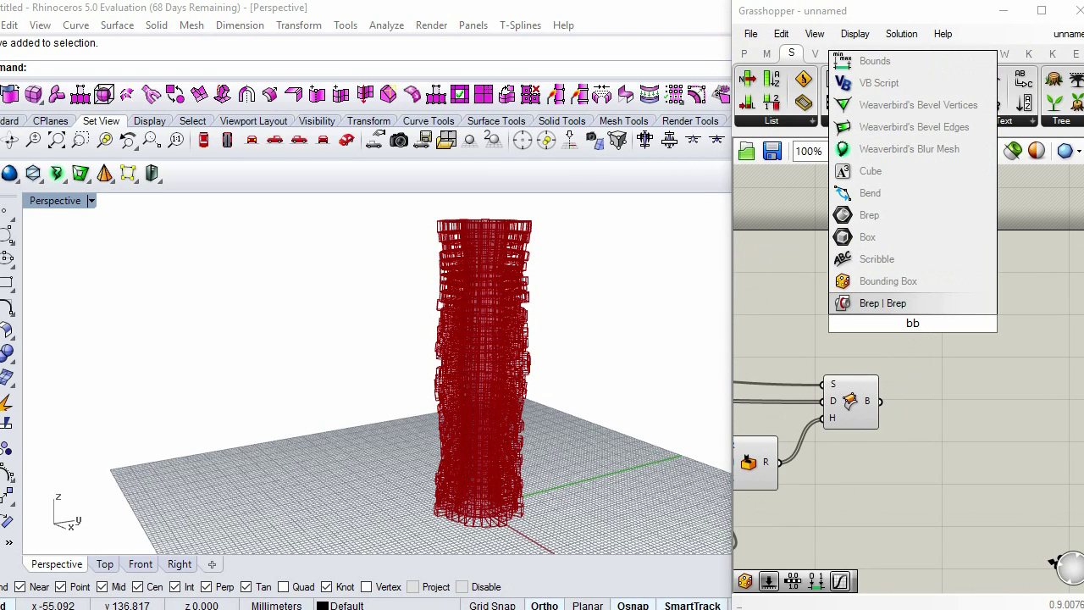
left_click(913, 283)
left_click(899, 296)
- Switch the Bounding Box component from per-object mode to Union Box
scroll(898, 290, "up", 1)
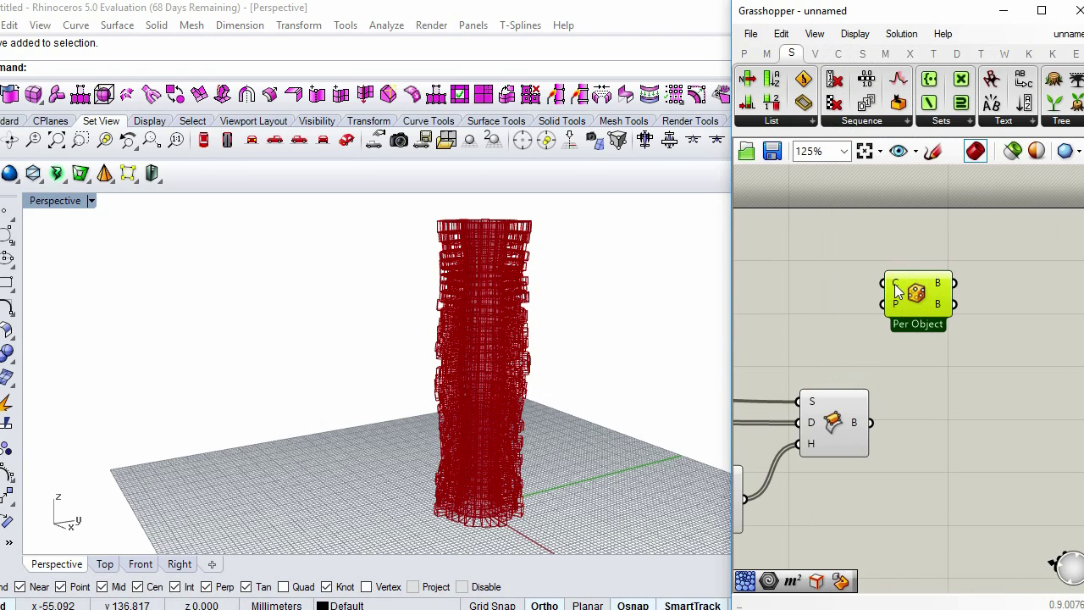
right_click(917, 296)
left_click(950, 423)
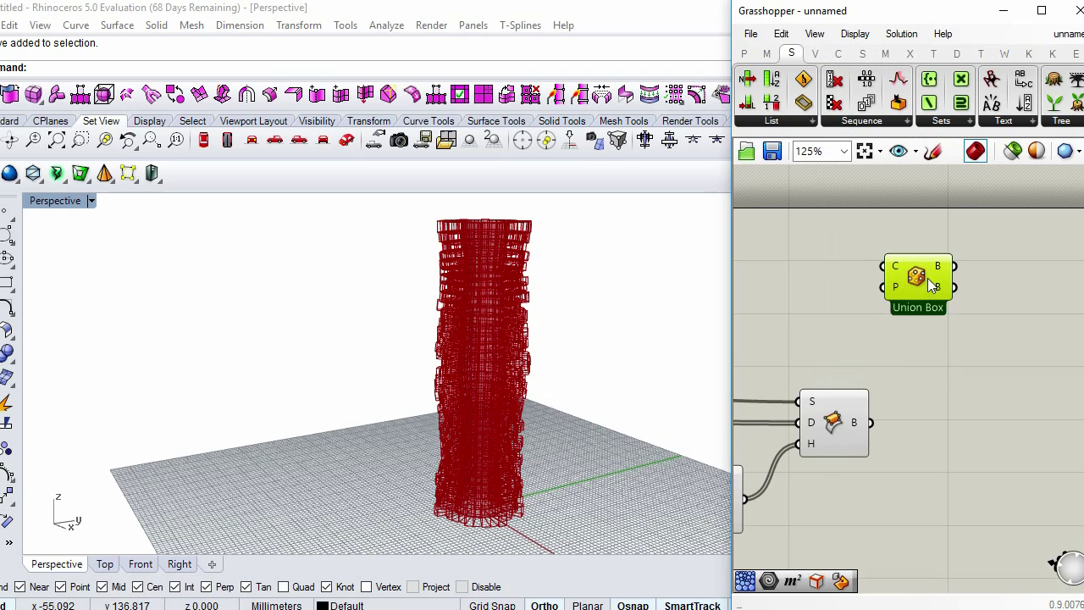
left_click(891, 331)
- Add a Geometry parameter and connect it to the Bounding Box's C input
right_click_drag(534, 365, 537, 323)
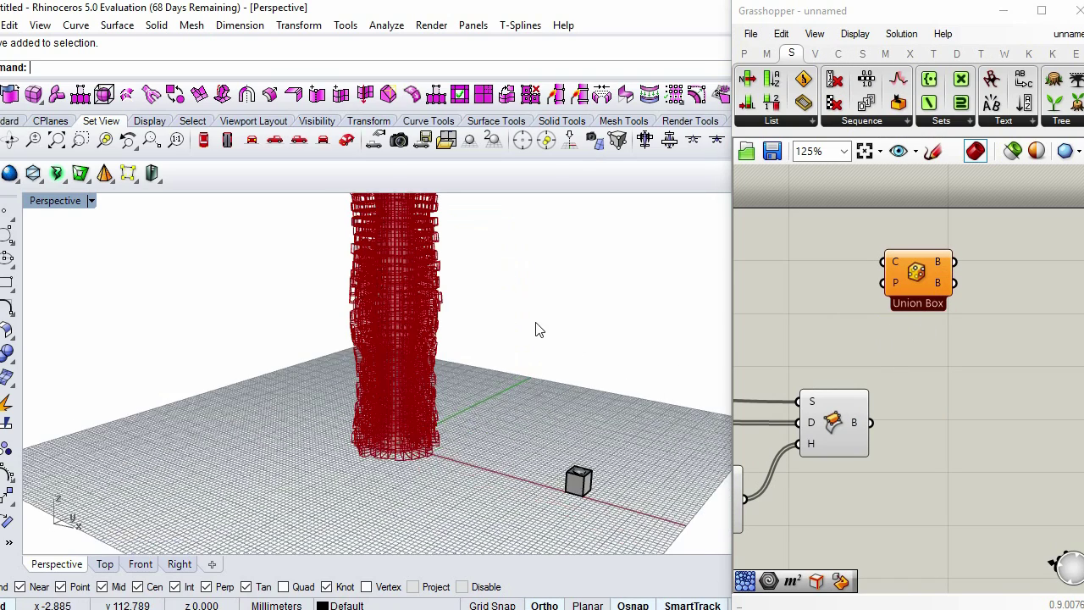
scroll(612, 451, "up", 5)
double_click(800, 269)
type("ge")
left_click(767, 204)
left_click_drag(829, 269, 884, 262)
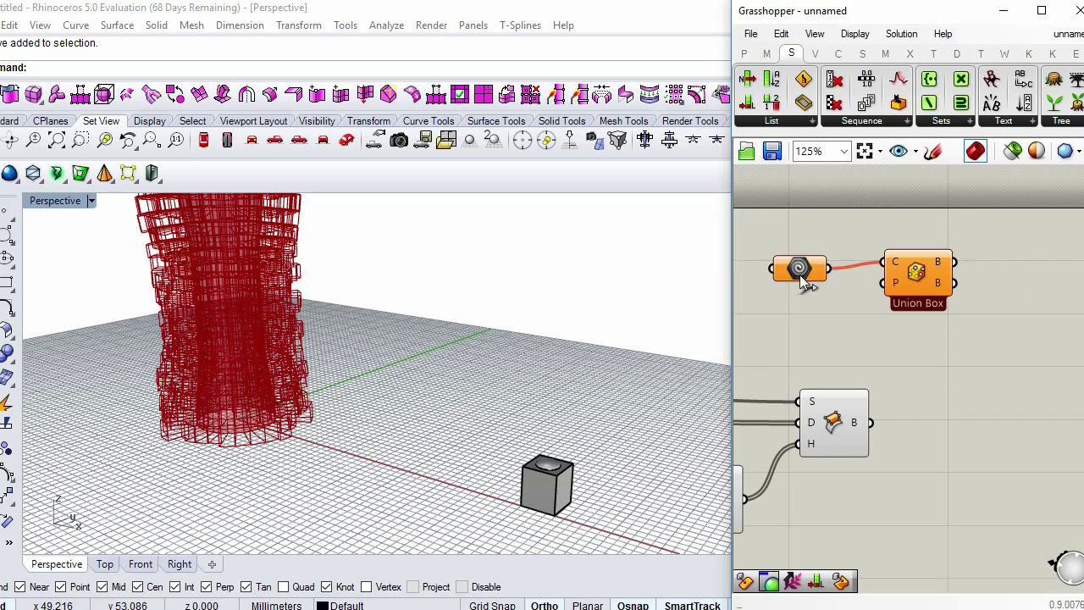
- Reference the small block beside the tower in the Geometry parameter through Set Multiple Geometries
right_click(797, 269)
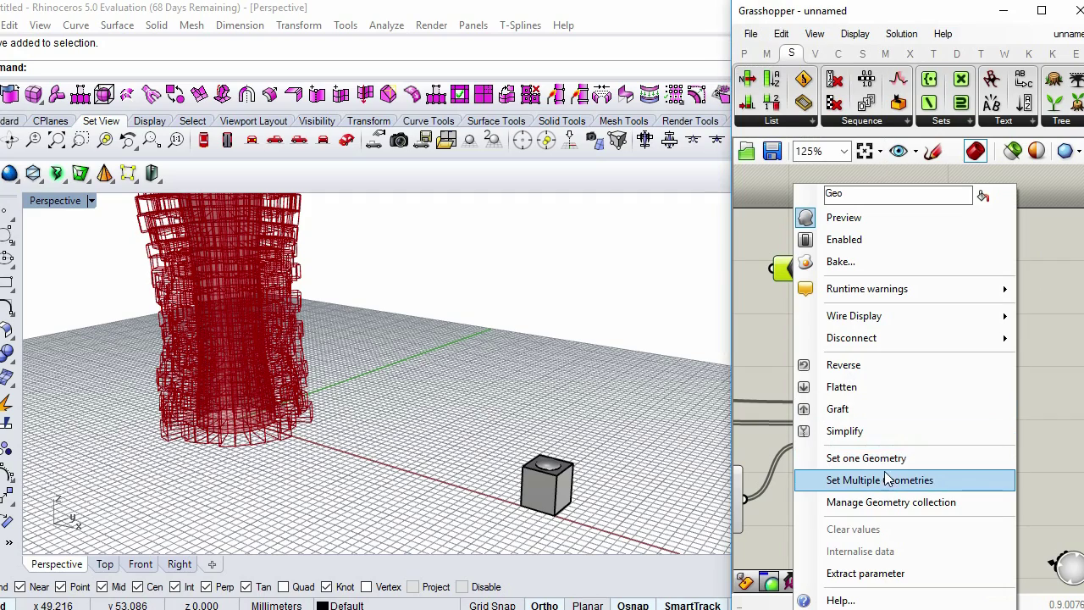
left_click(881, 479)
left_click(546, 482)
key("Return")
- Examine how the union bounding box encloses the referenced block and its rounded top
scroll(566, 476, "up", 6)
right_click_drag(566, 474, 648, 455)
scroll(559, 400, "up", 6)
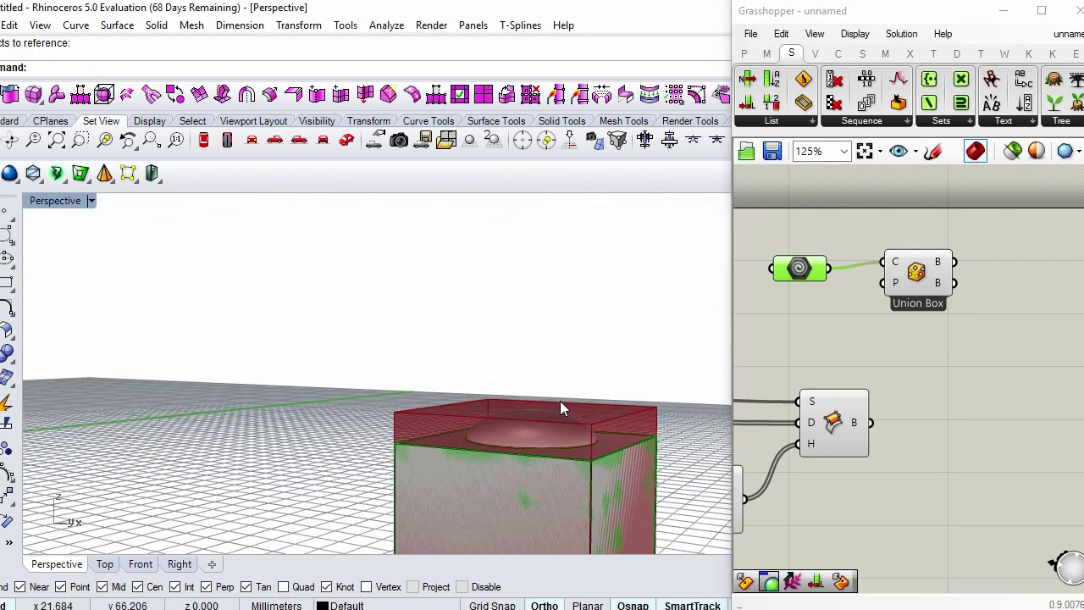
scroll(549, 386, "down", 3)
left_click(527, 490)
left_click(894, 349)
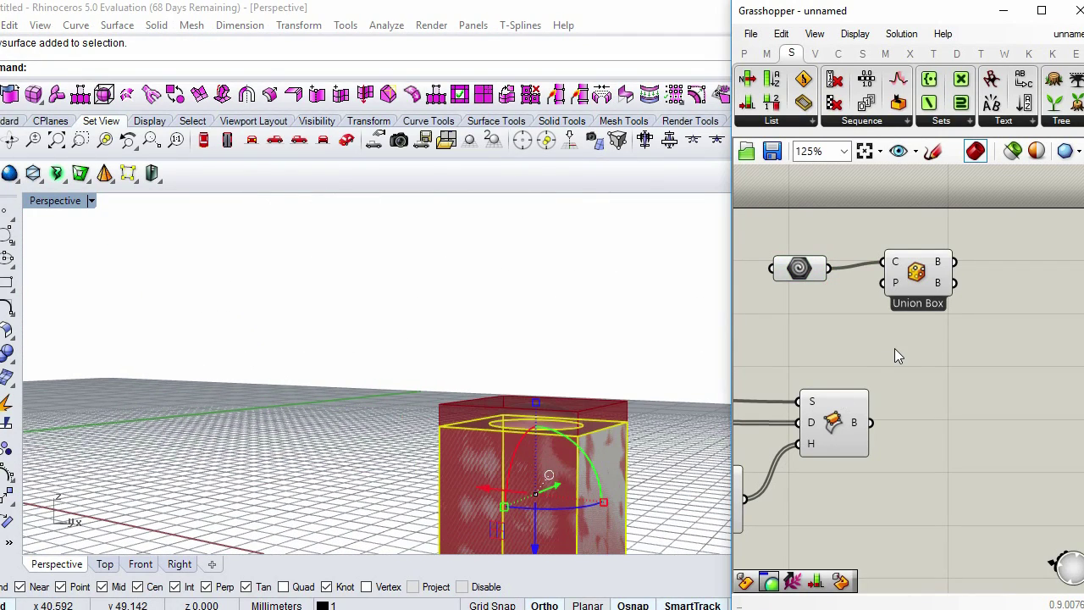
left_click(917, 271)
left_click(566, 279)
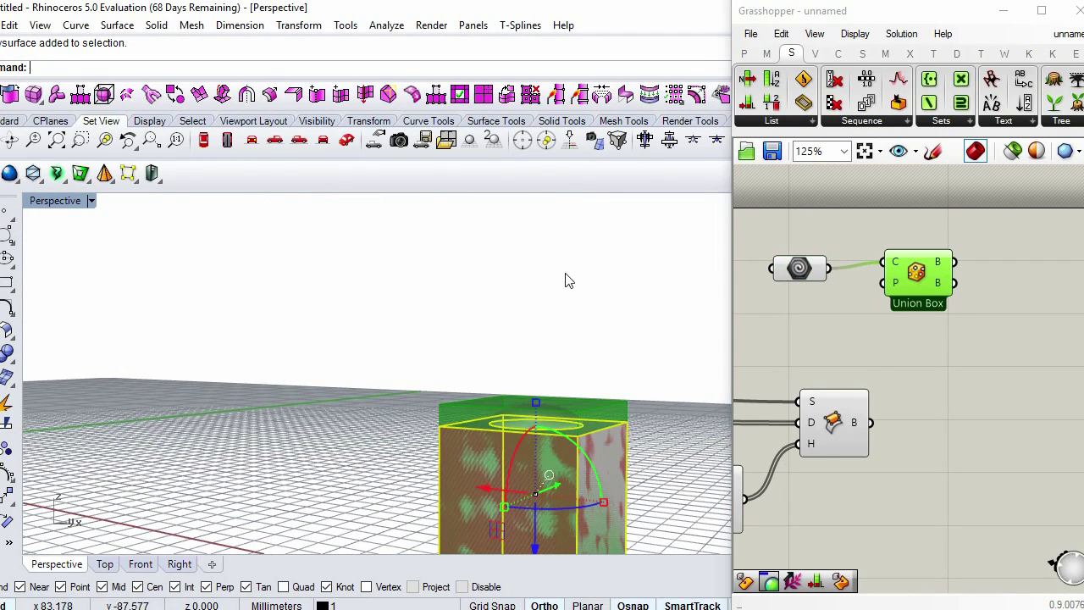
scroll(566, 279, "down", 7)
- Add a Box Morph component beyond the lowered Bounding Box and connect the Geometry parameter to its G input
left_click_drag(909, 287, 912, 335)
left_click(827, 341)
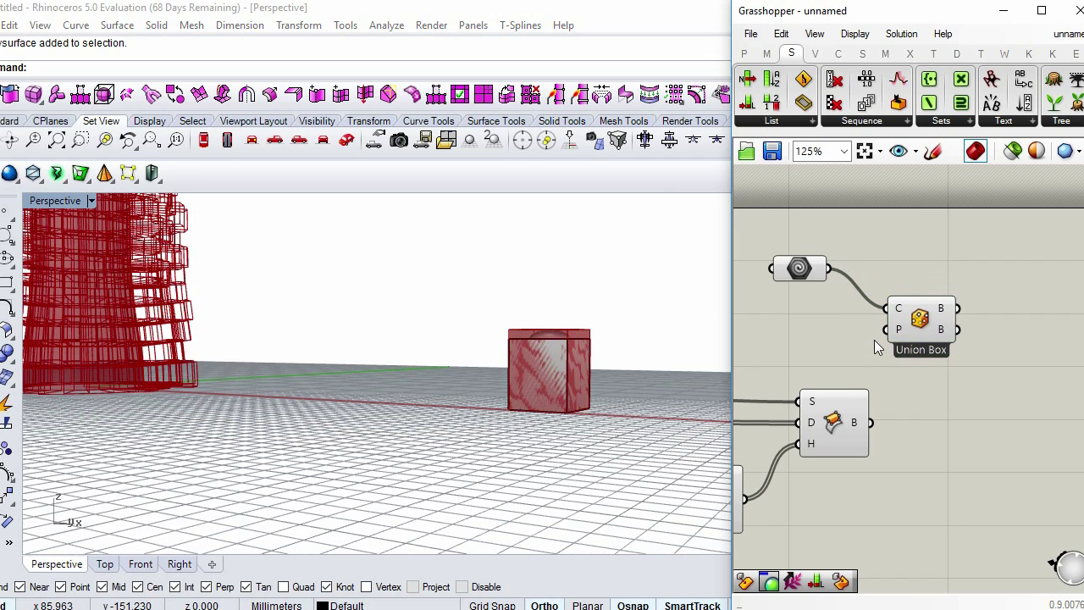
right_click_drag(978, 306, 938, 321)
double_click(943, 310)
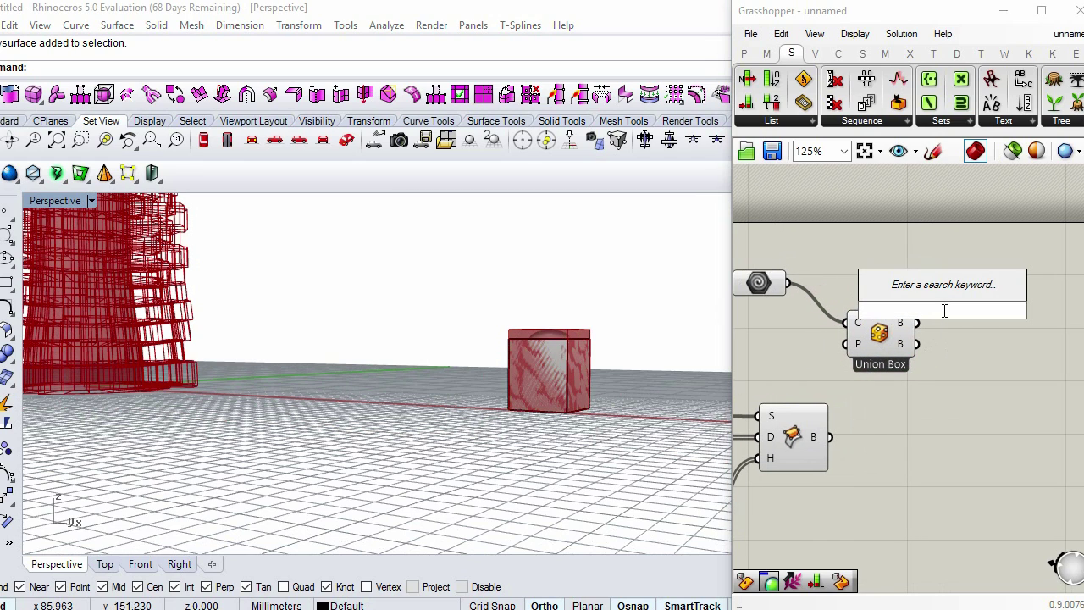
type("boxmorp")
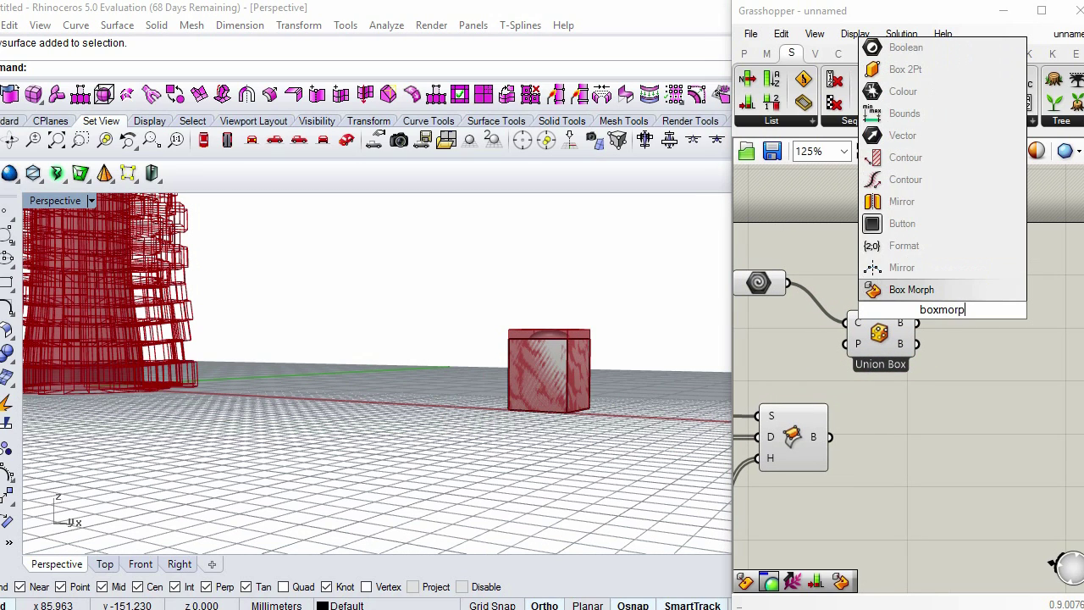
left_click(932, 291)
left_click_drag(949, 298, 792, 282)
left_click_drag(994, 297, 1015, 289)
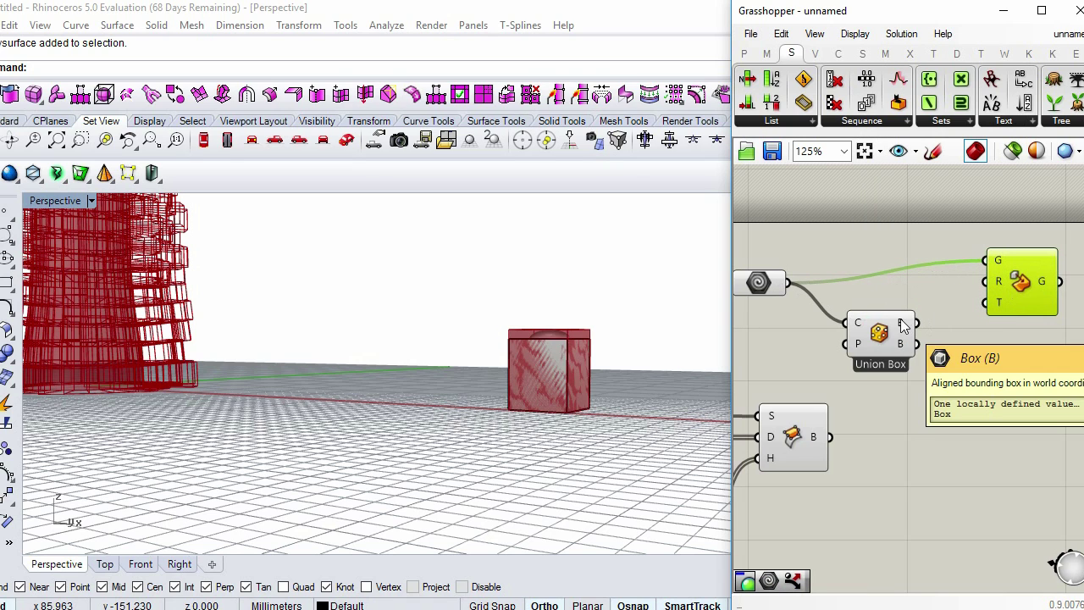
- Connect the Bounding Box's upper B output to Box Morph's R input and Surface Box's B output to its T input
left_click(890, 356)
left_click(900, 332)
left_click(929, 345)
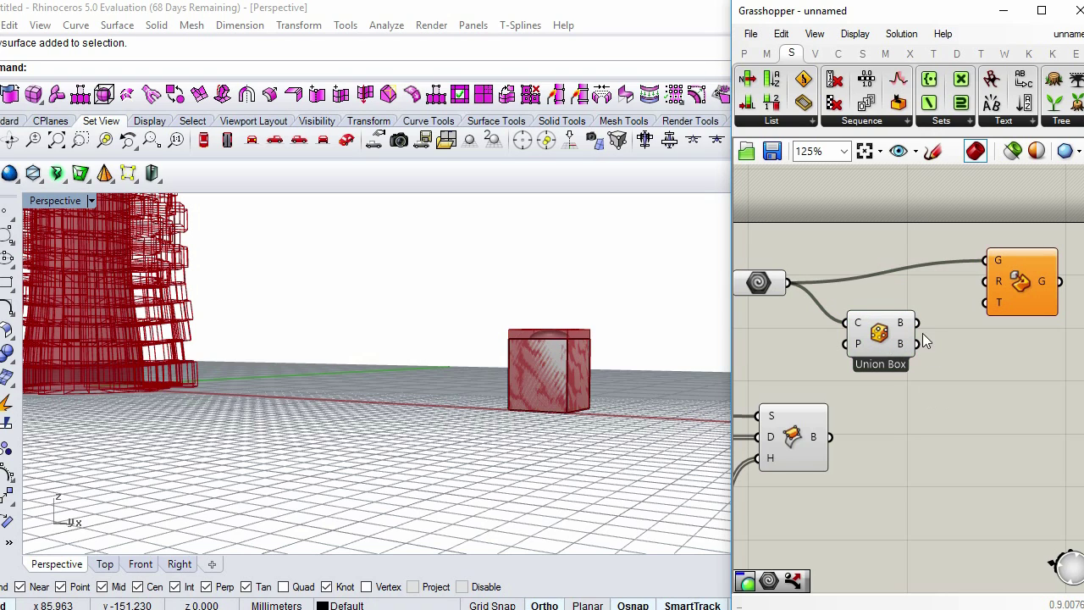
left_click(899, 329)
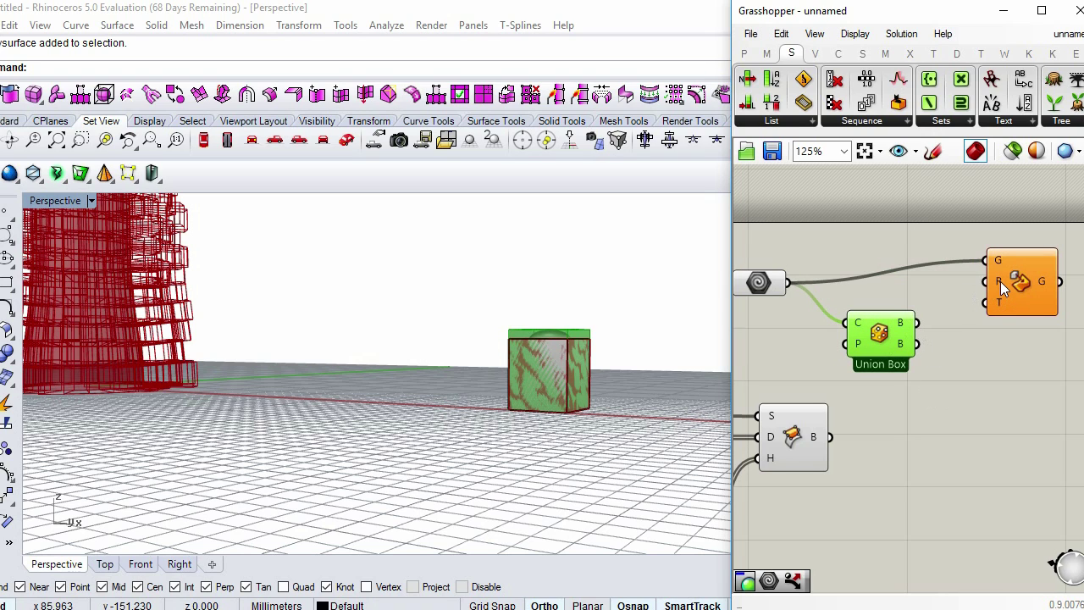
left_click_drag(1000, 282, 917, 322)
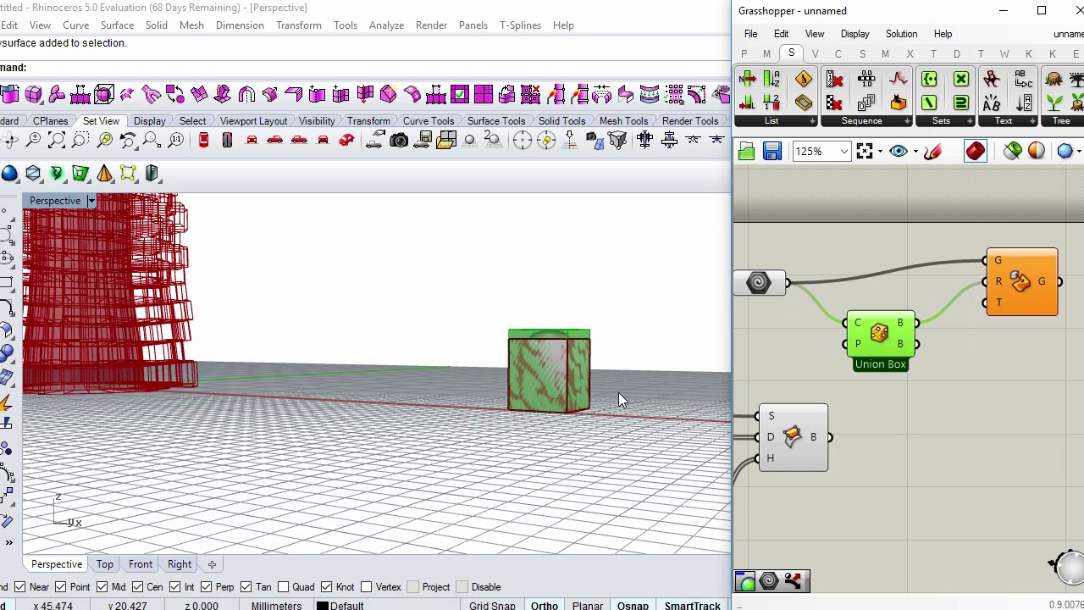
left_click_drag(830, 436, 991, 303)
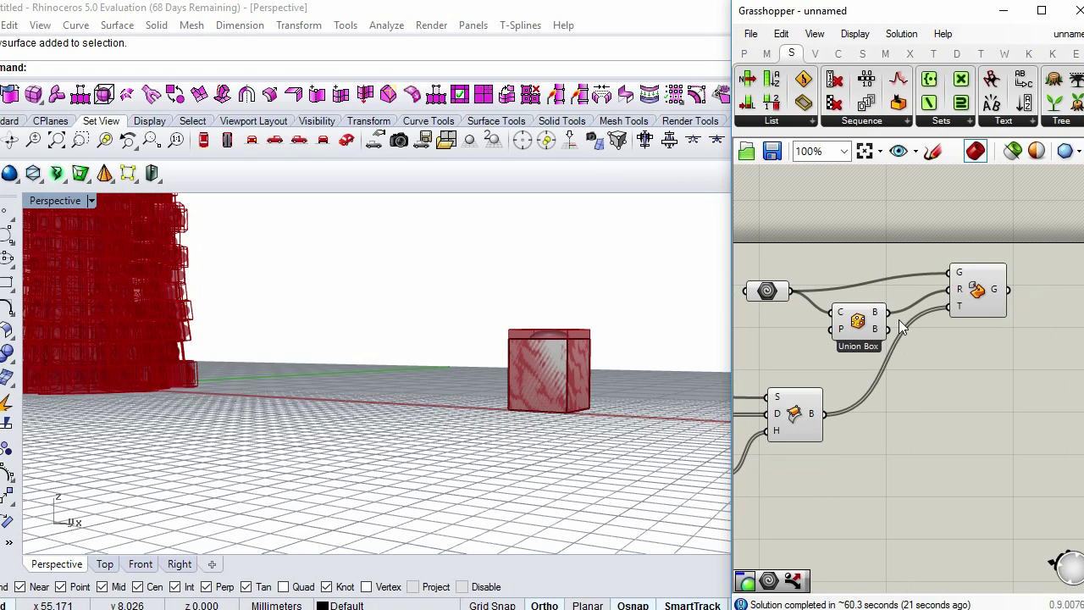
- Turn off the viewport preview for all components of the definition
left_click(489, 257)
scroll(518, 281, "down", 6)
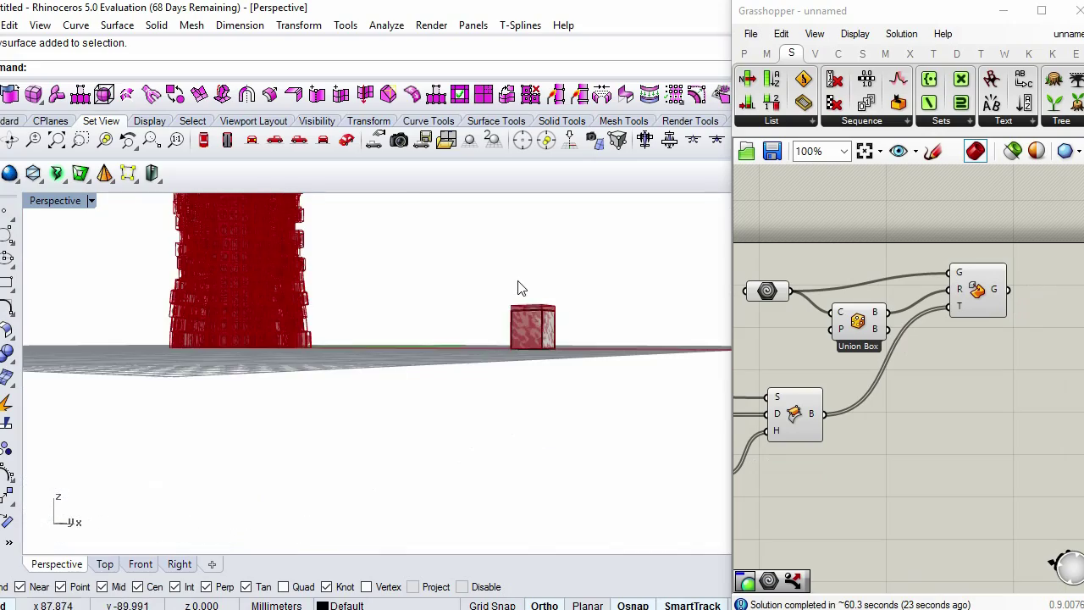
right_click_drag(376, 305, 367, 316)
right_click_drag(382, 377, 433, 327)
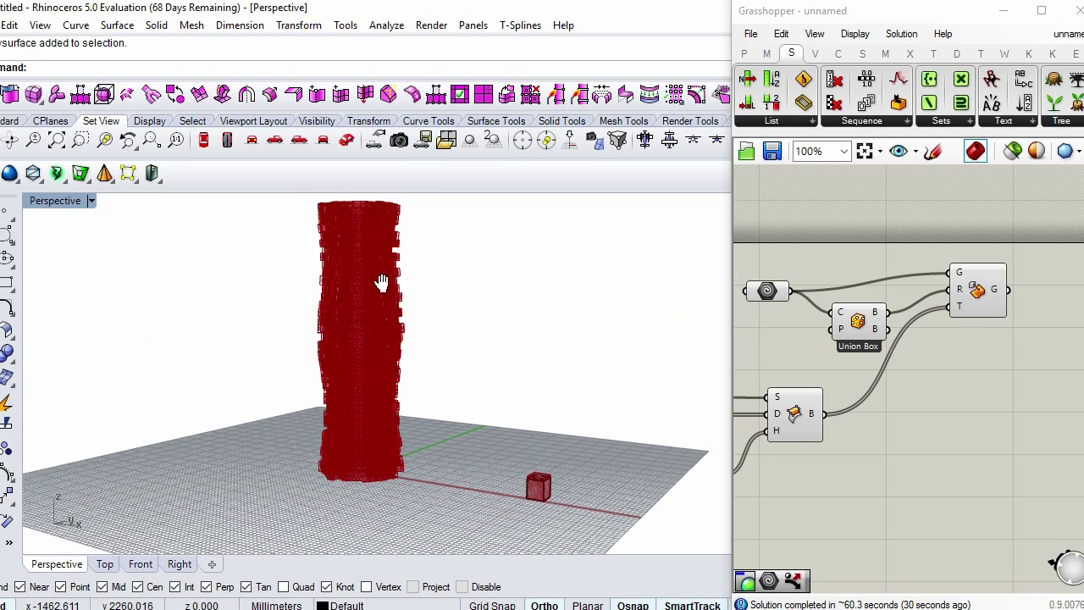
left_click(975, 364)
scroll(970, 373, "down", 5)
scroll(970, 381, "down", 1)
left_click_drag(979, 425, 737, 295)
middle_click(837, 288)
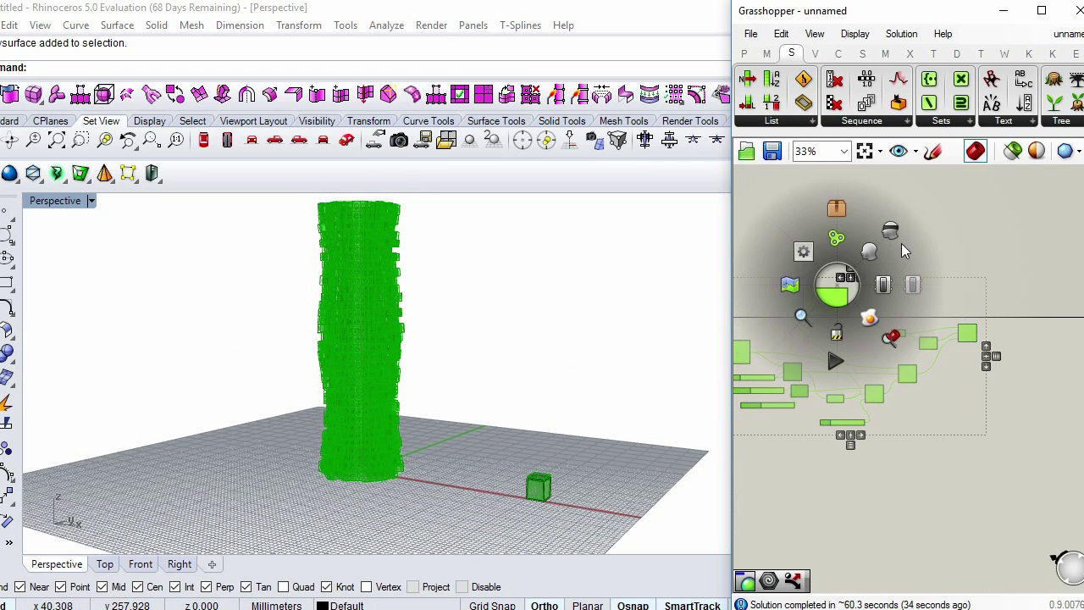
left_click(894, 230)
scroll(961, 333, "up", 2)
left_click(1039, 346)
- Add a Custom Preview component next to the Box Morph output
scroll(1039, 345, "up", 3)
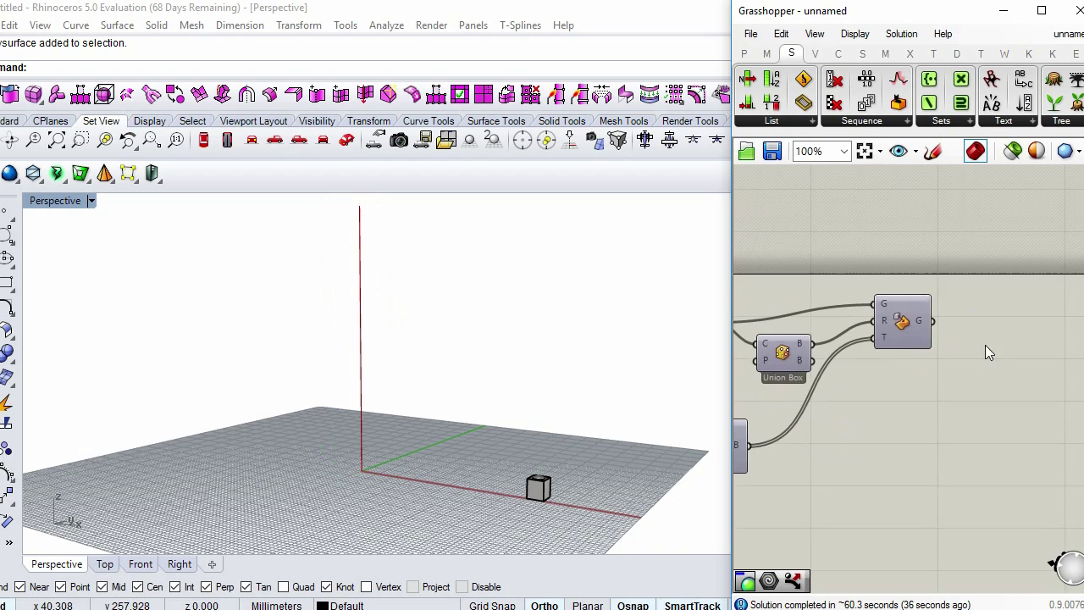
scroll(985, 345, "up", 3)
double_click(888, 348)
type("cu")
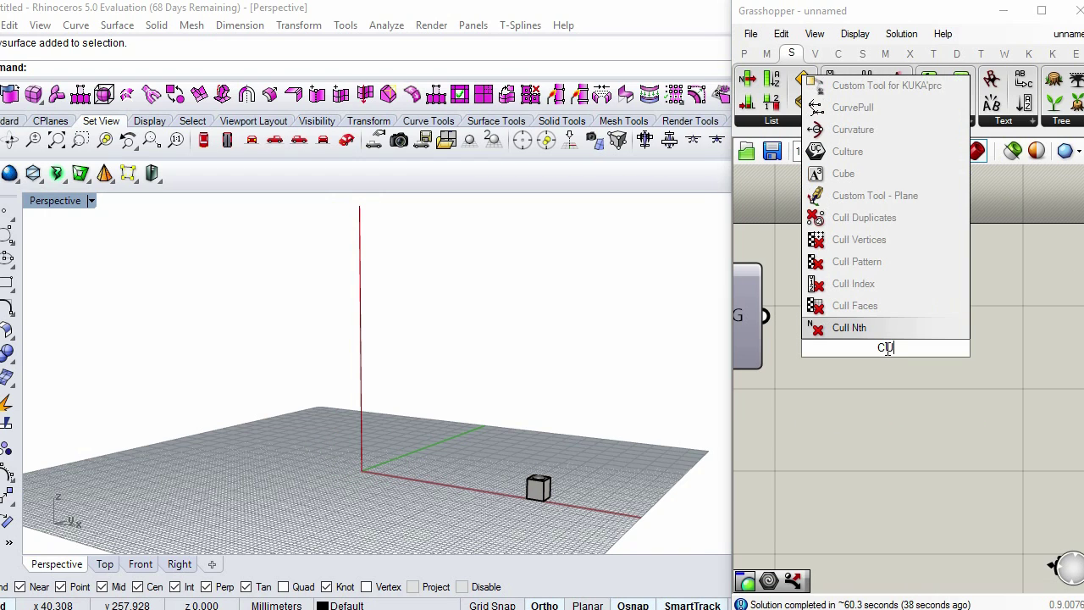
type("st")
left_click(876, 283)
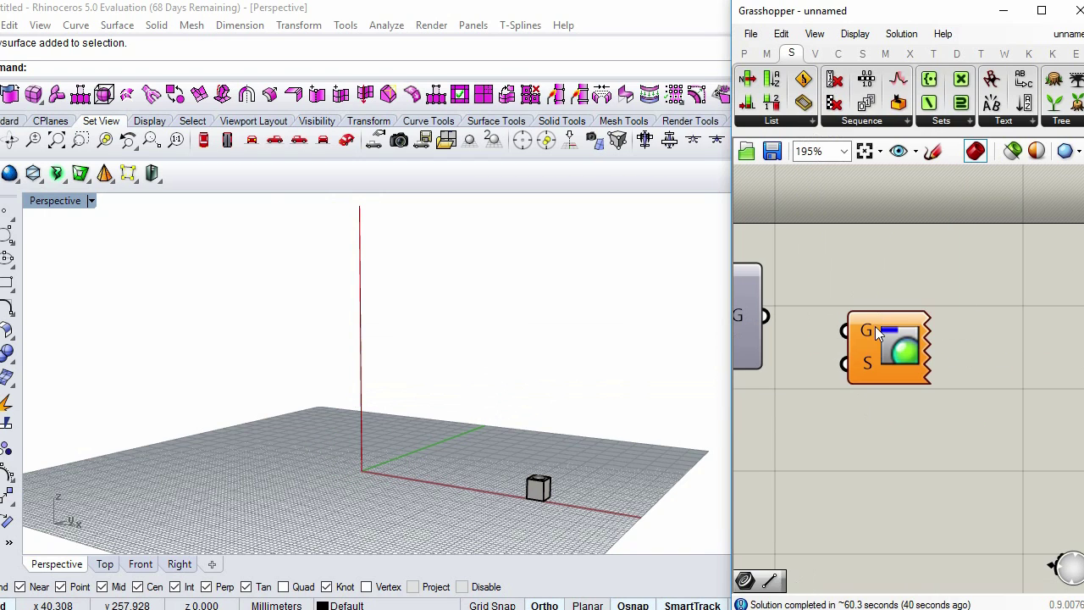
left_click_drag(875, 326, 915, 353)
- Connect Box Morph's G output to Custom Preview's G input and inspect the morphed tower
left_click_drag(764, 316, 884, 356)
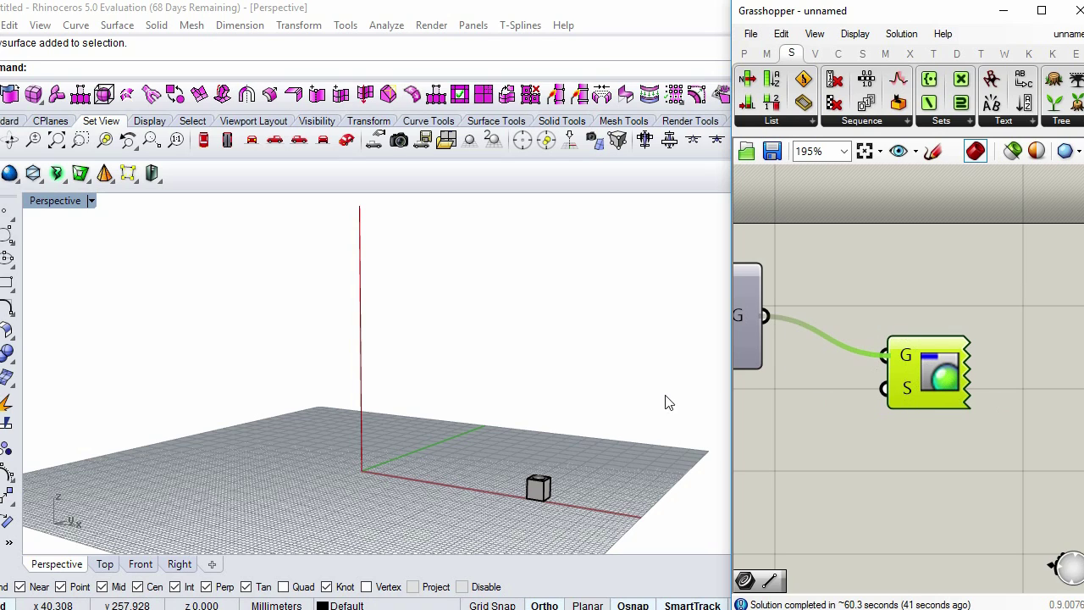
left_click(958, 318)
right_click_drag(464, 448, 528, 474)
scroll(357, 423, "up", 6)
right_click_drag(475, 405, 437, 328)
right_click_drag(412, 344, 528, 325)
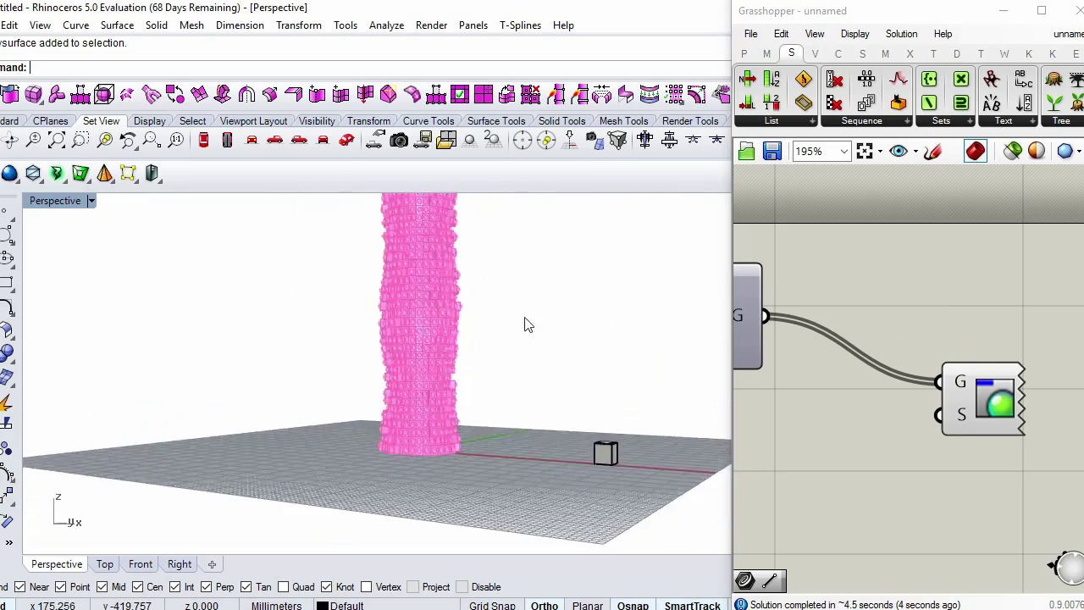
right_click_drag(473, 348, 508, 421, "shift")
- Add a number slider set to 24 and connect it to the U and V inputs of the domain division component
left_click(883, 445)
scroll(889, 416, "down", 3)
right_click_drag(774, 410, 988, 325)
right_click_drag(888, 355, 1016, 342)
right_click_drag(817, 348, 966, 340)
right_click_drag(742, 353, 943, 336)
scroll(886, 364, "up", 2)
double_click(867, 350)
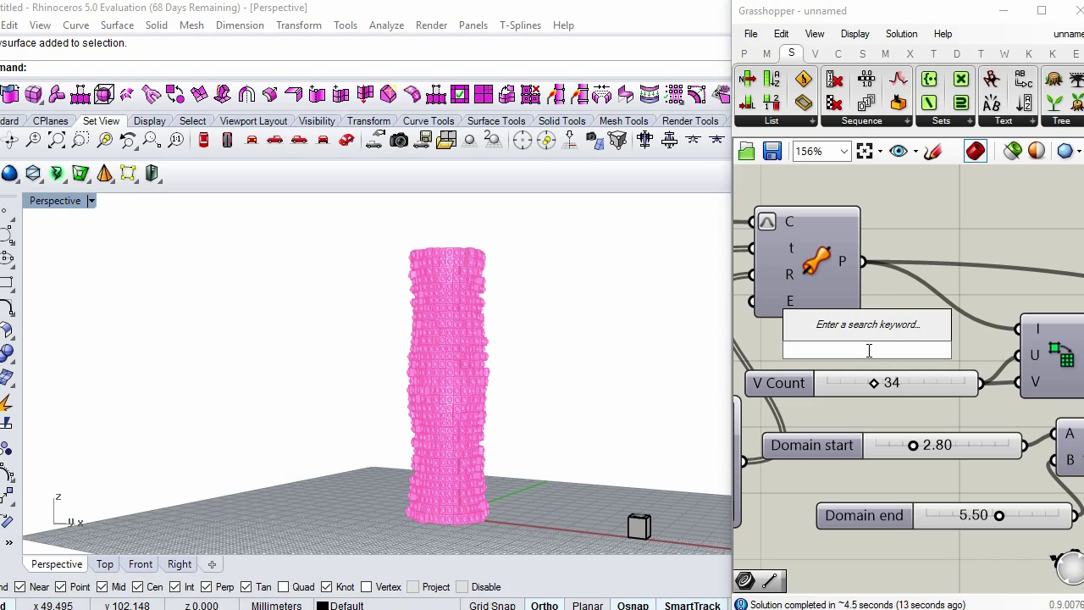
type("24")
key("Return")
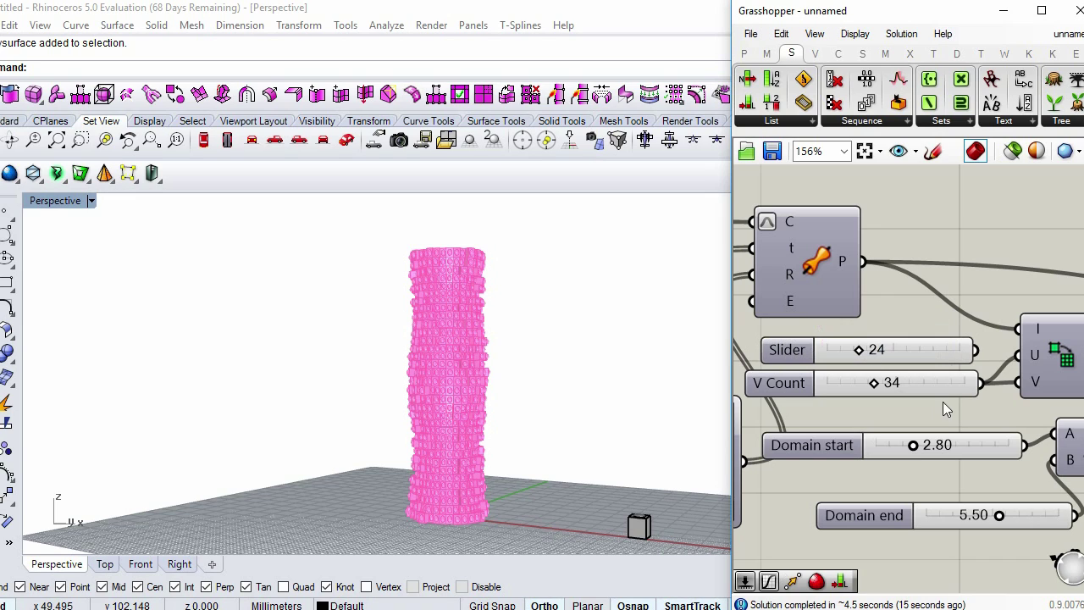
left_click_drag(976, 350, 1020, 355)
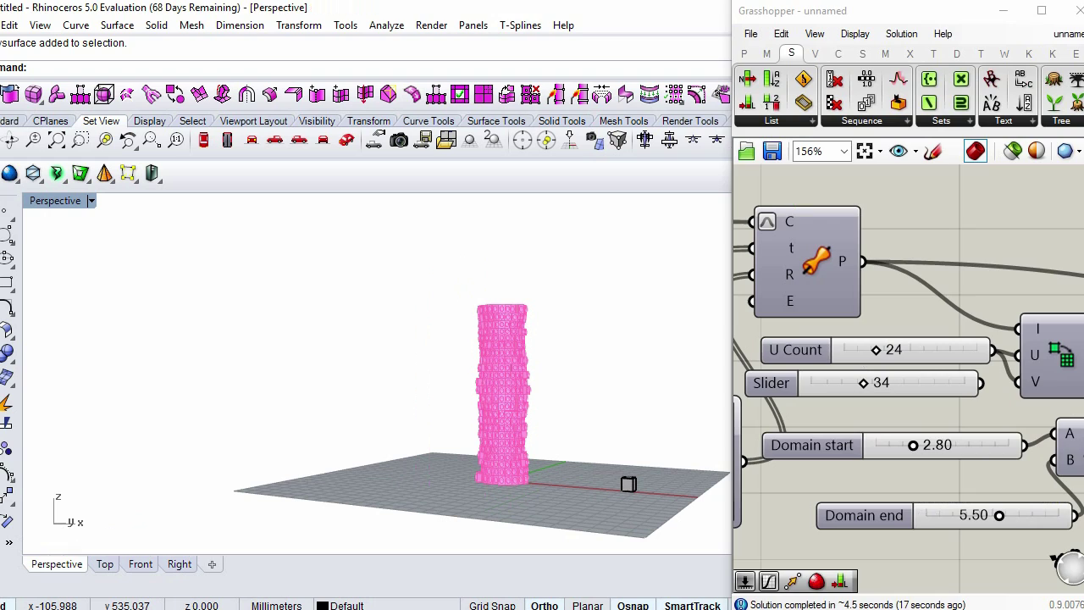
- Delete the disconnected 34 slider below the U Count slider
scroll(995, 360, "up", 2)
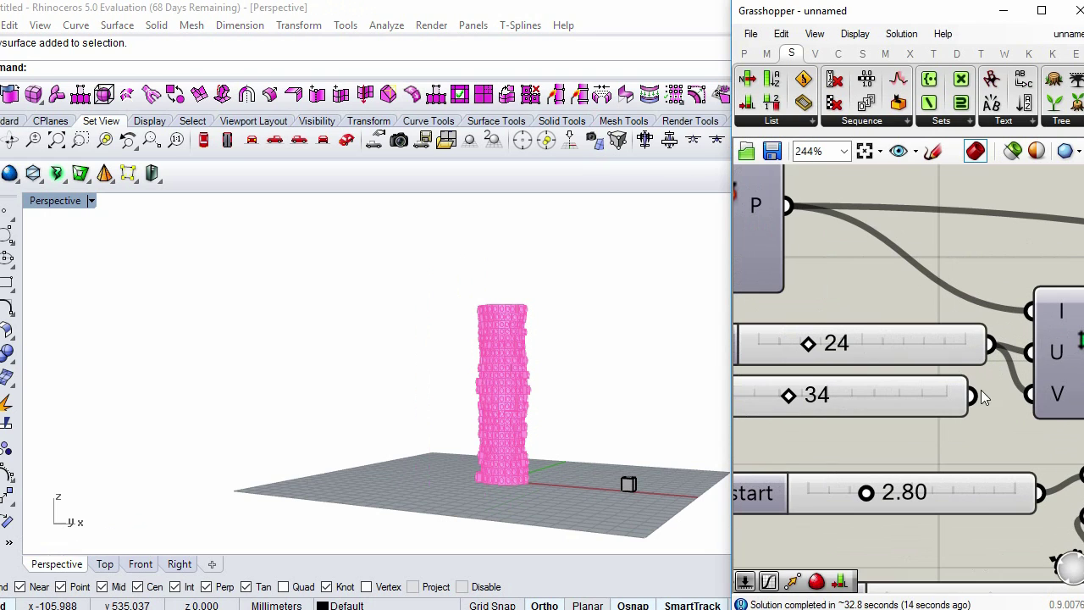
left_click(950, 403)
left_click(777, 34)
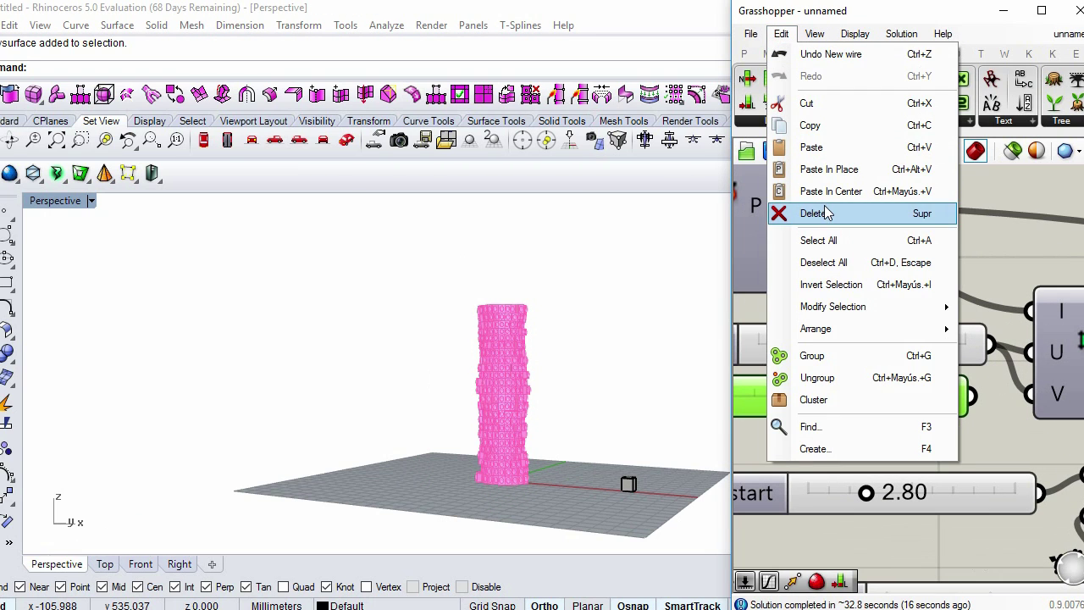
left_click(810, 211)
- Inspect the subdivided tower's morphed blocks up close and from different angles in the Perspective viewport
left_click(566, 326)
scroll(566, 326, "up", 6)
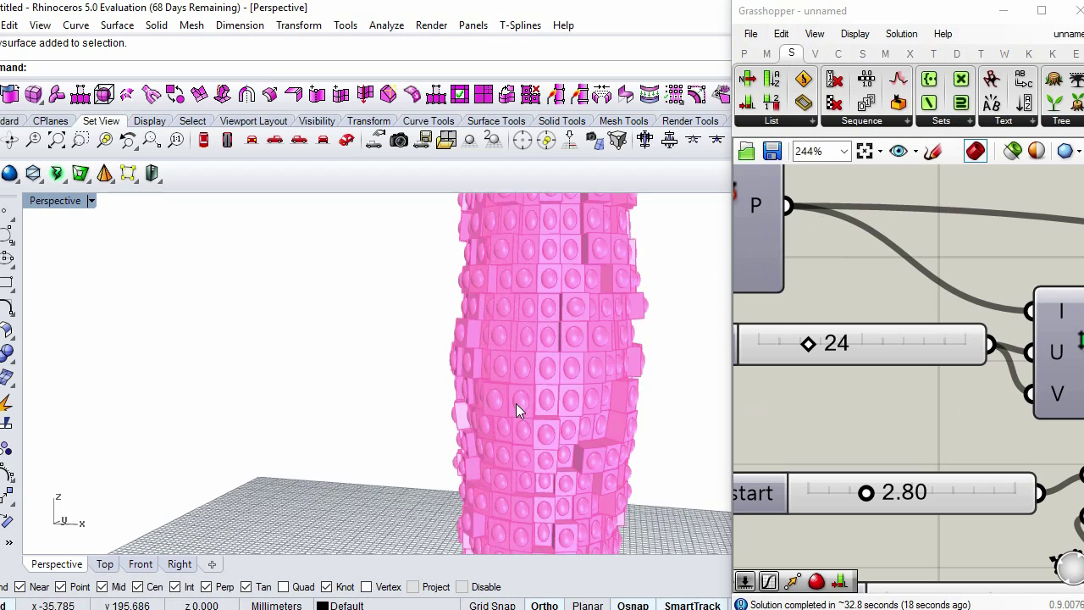
scroll(517, 371, "down", 3)
right_click_drag(547, 368, 500, 471)
scroll(513, 448, "up", 2)
right_click_drag(600, 382, 534, 347)
- Disconnect Surface Box's B output from Box Morph's T input and turn on the Surface Box preview
left_click(821, 279)
scroll(821, 281, "down", 4)
right_click_drag(867, 290, 779, 290)
right_click_drag(1063, 316, 902, 300)
scroll(994, 315, "up", 2)
scroll(933, 333, "down", 6)
scroll(1050, 292, "up", 4)
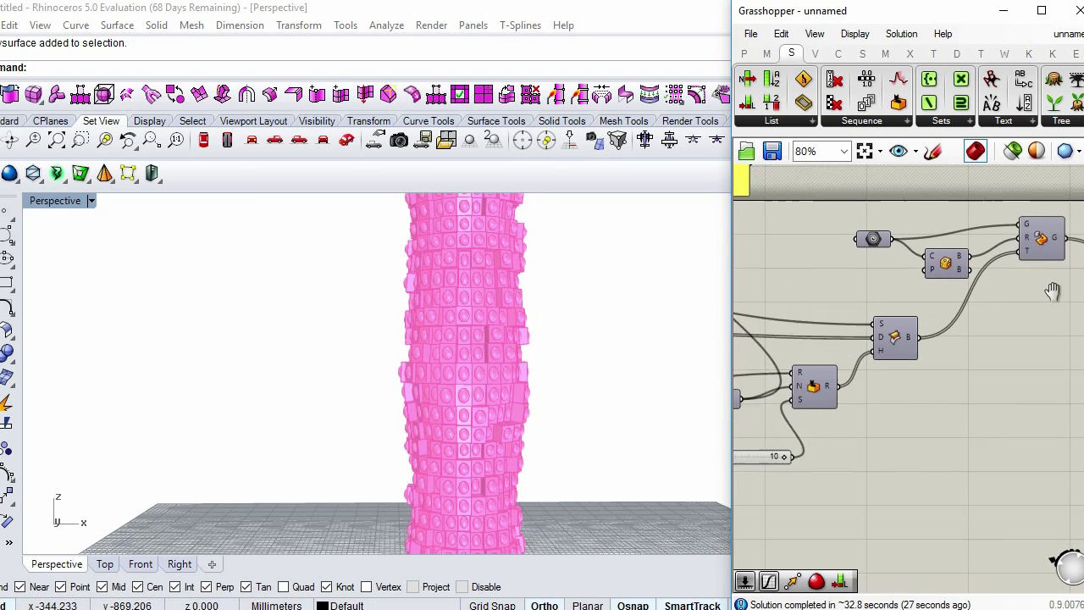
left_click_drag(1010, 241, 873, 346)
right_click_drag(866, 344, 950, 319)
left_click(932, 326)
middle_click(932, 327)
left_click(964, 296)
- Set the Domain end slider of the random height range to 6.72
scroll(963, 296, "down", 3)
scroll(853, 345, "up", 2)
right_click_drag(852, 345, 1064, 383)
scroll(899, 382, "up", 3)
left_click_drag(929, 392, 948, 390)
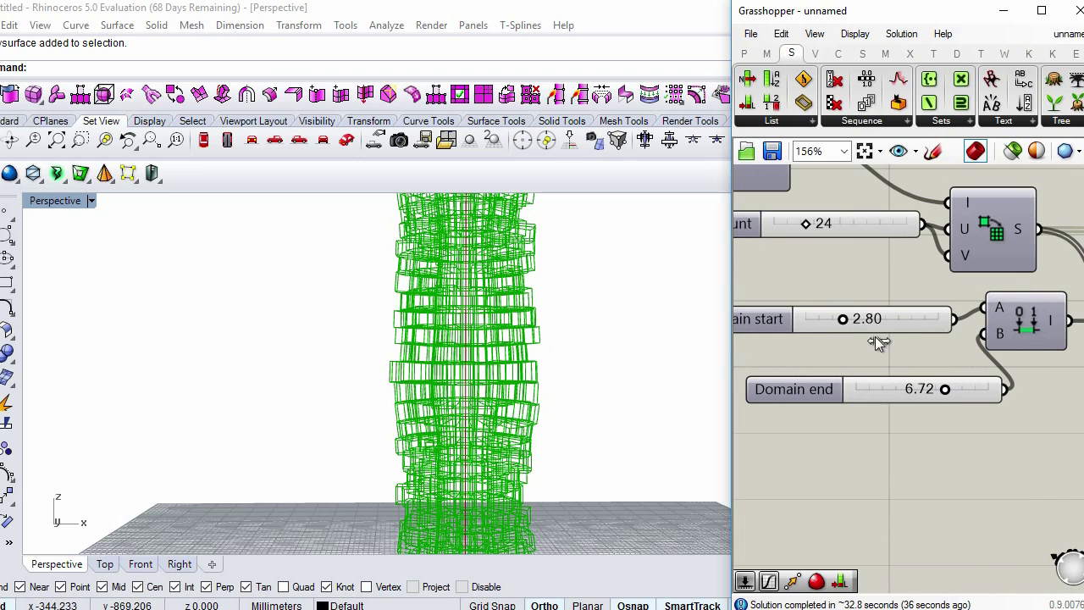
- Set the Domain start slider of the random height range to 2.57
left_click_drag(843, 321, 841, 321)
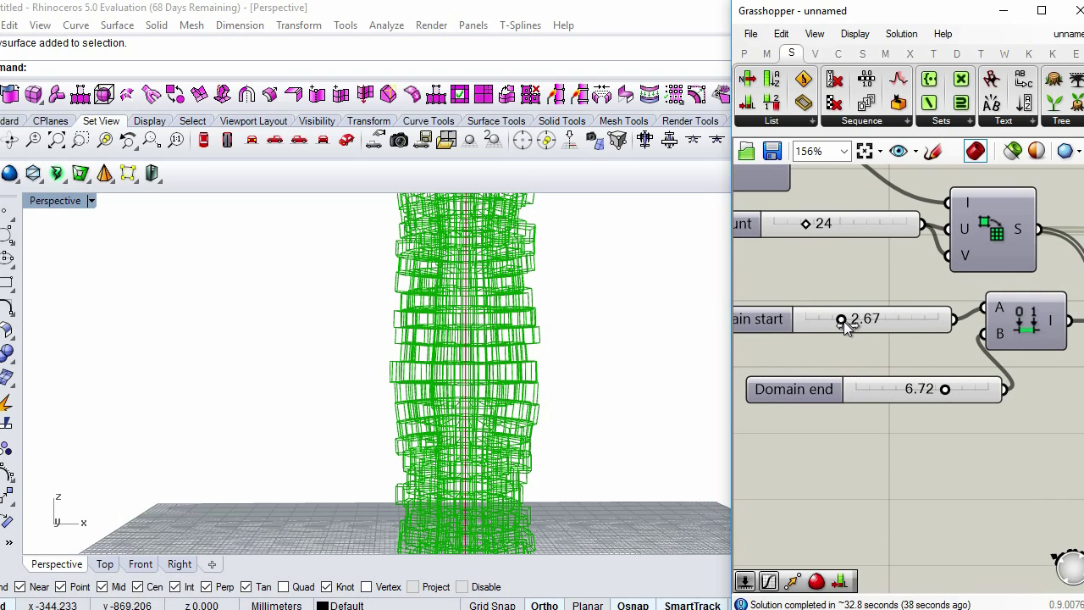
scroll(845, 332, "down", 1)
scroll(844, 324, "up", 2)
left_click_drag(841, 323, 840, 322)
left_click(881, 354)
scroll(891, 326, "down", 3)
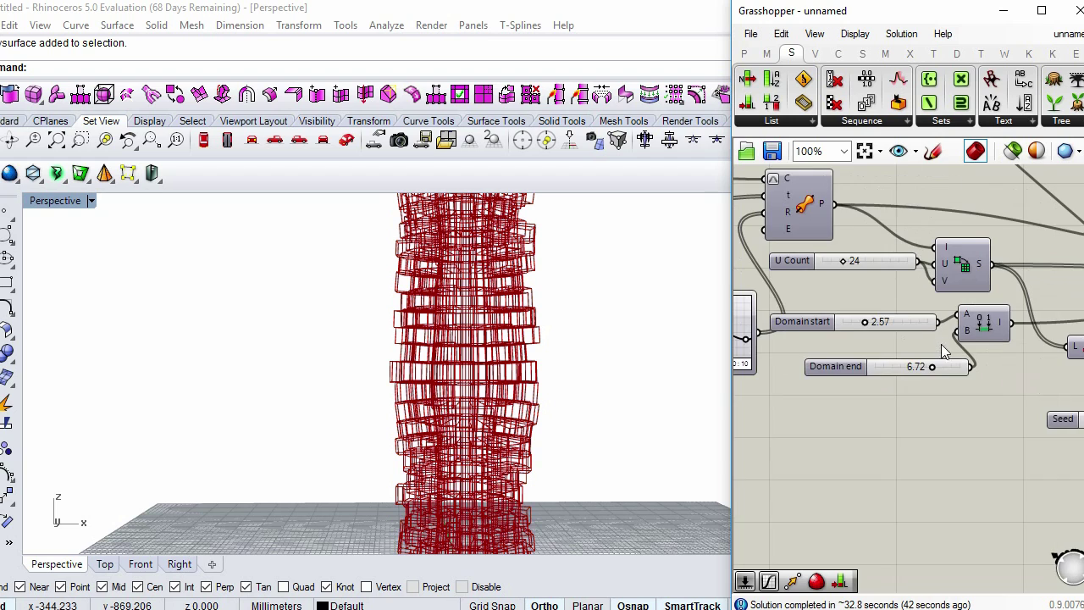
- Reconnect Surface Box's B output to Box Morph's T input
right_click_drag(1077, 344, 952, 381)
right_click_drag(1071, 367, 909, 378)
left_click(1020, 339)
left_click(1039, 386)
right_click_drag(1040, 387, 911, 379)
left_click_drag(917, 300, 867, 393)
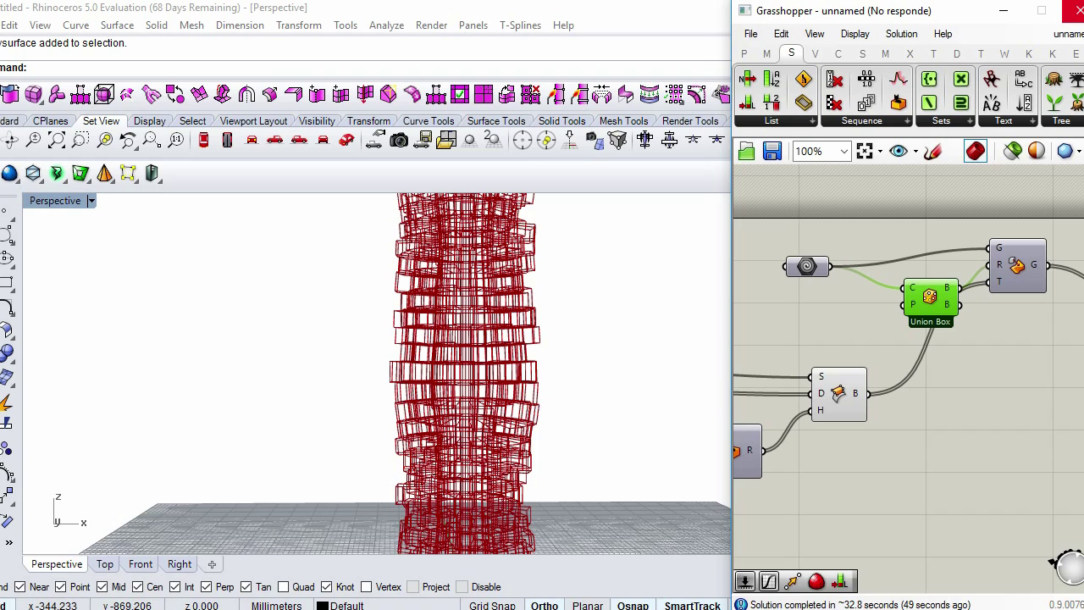
left_click(904, 227)
right_click_drag(968, 209, 904, 227)
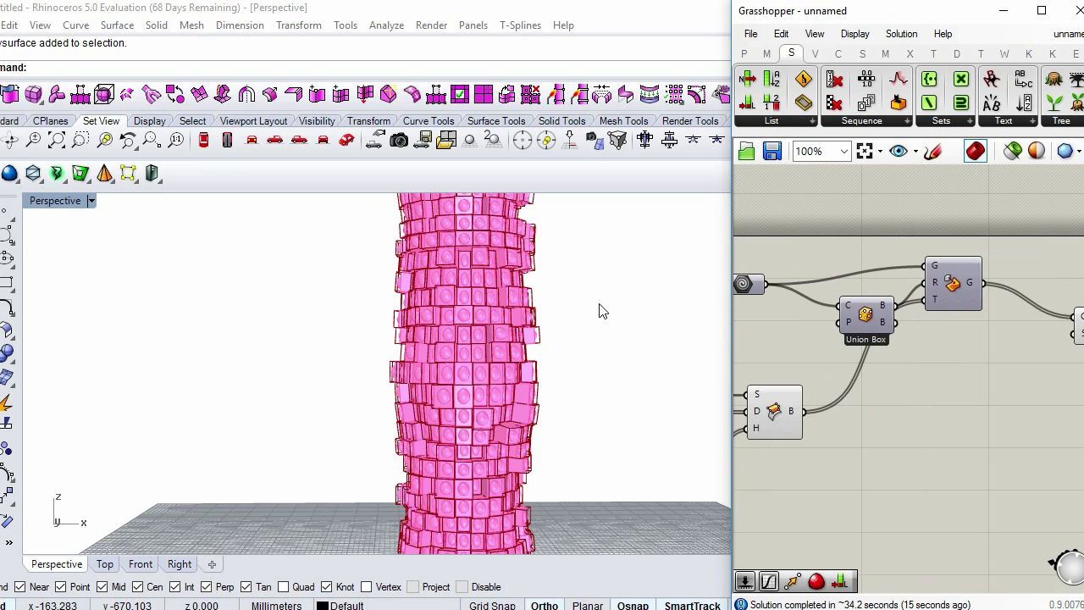
- Examine the recalculated tower and its protruding blocks from several sides and distances in the Perspective viewport
scroll(508, 372, "up", 3)
right_click_drag(557, 378, 499, 354)
scroll(498, 353, "down", 5)
scroll(567, 370, "down", 5)
right_click_drag(568, 370, 491, 370)
scroll(522, 394, "up", 7)
scroll(522, 424, "down", 3)
right_click_drag(515, 454, 573, 419, "shift")
scroll(547, 438, "down", 2)
scroll(496, 413, "down", 2)
scroll(519, 419, "down", 2)
scroll(517, 413, "up", 4)
- Move the Custom Preview component up so it lines up with Box Morph's output
right_click(942, 414)
scroll(941, 399, "down", 2)
right_click_drag(1002, 366, 971, 360)
scroll(971, 359, "up", 3)
left_click_drag(1039, 332, 1043, 297)
left_click(1014, 350)
- Bake the Box Morph geometry into the Rhino document
left_click(861, 271)
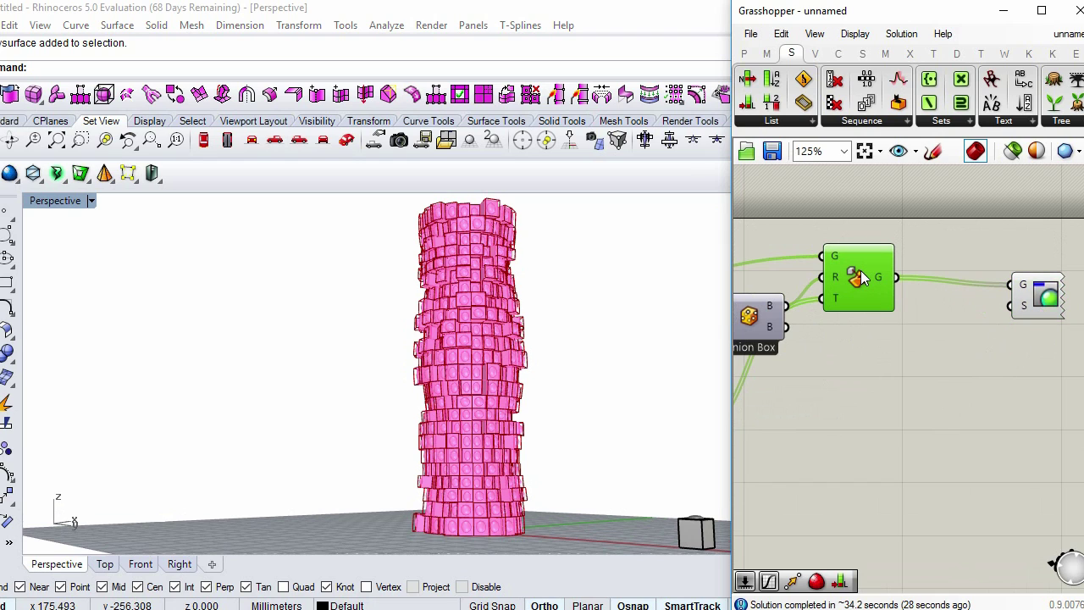
middle_click(860, 270)
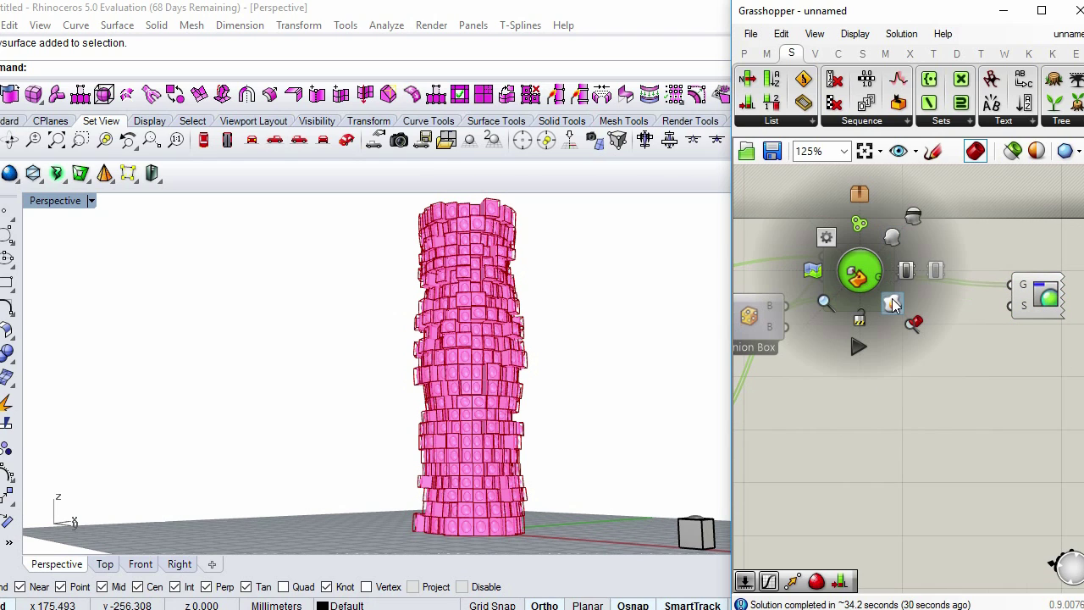
right_click(857, 279)
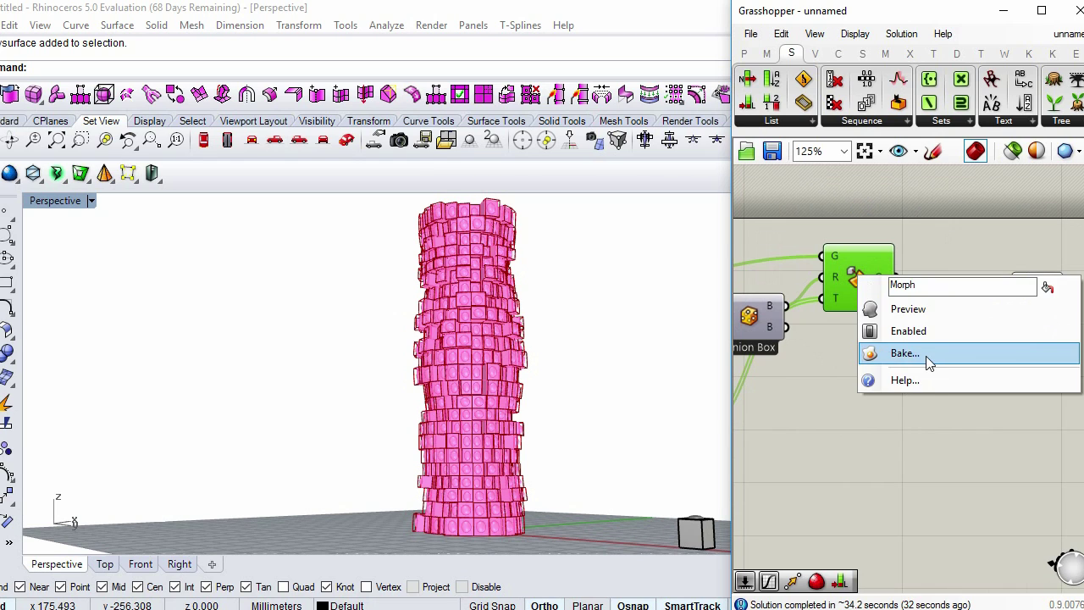
left_click(866, 352)
left_click(910, 231)
left_click(881, 457)
left_click(934, 516)
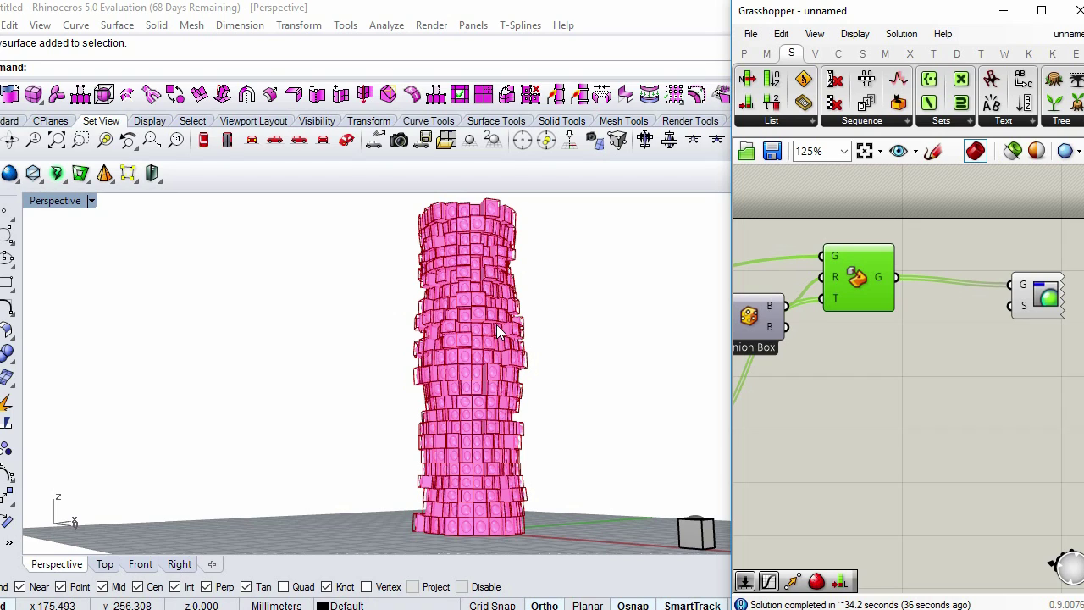
left_click(314, 273)
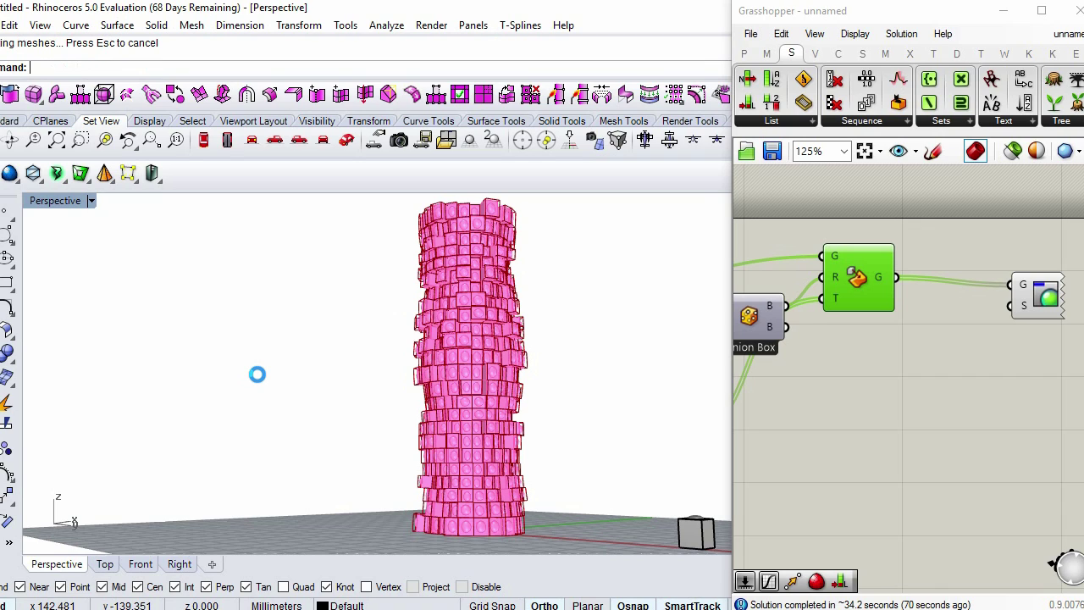
- Turn off the viewport preview of the Custom Preview component
left_click(1035, 353)
scroll(1035, 353, "up", 1)
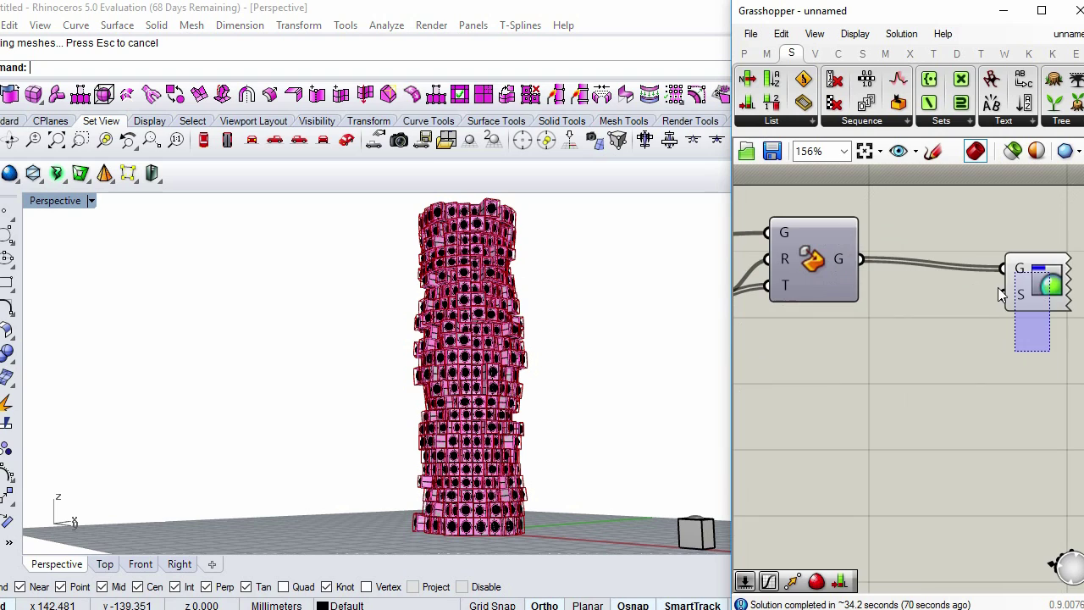
middle_click(991, 253)
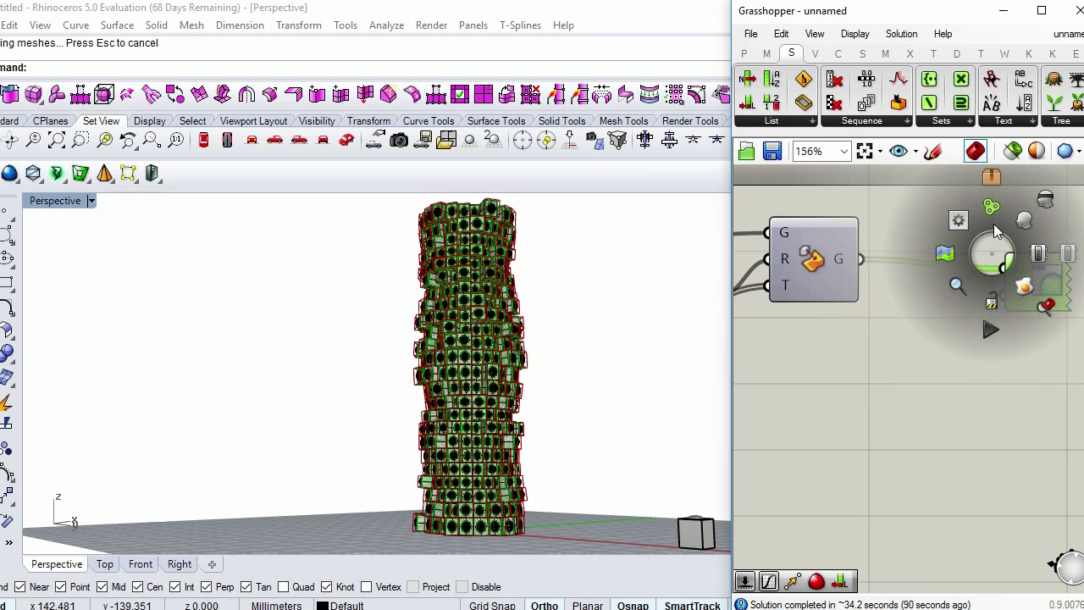
left_click(1045, 200)
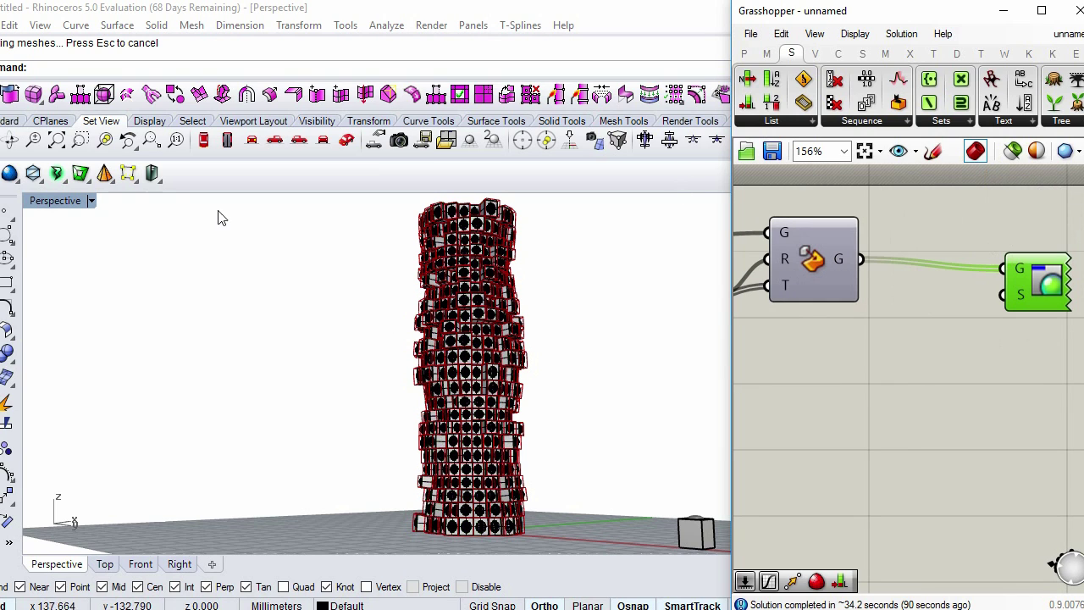
- Set the Perspective viewport to Rendered display mode and view the baked tower from above
left_click(90, 201)
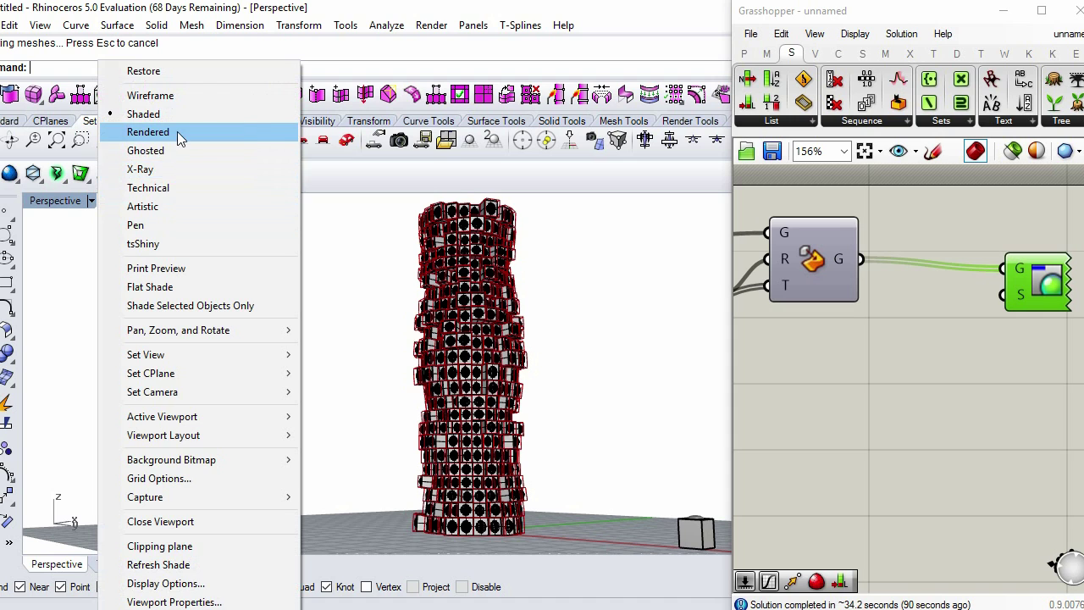
left_click(177, 131)
right_click_drag(530, 374, 460, 412)
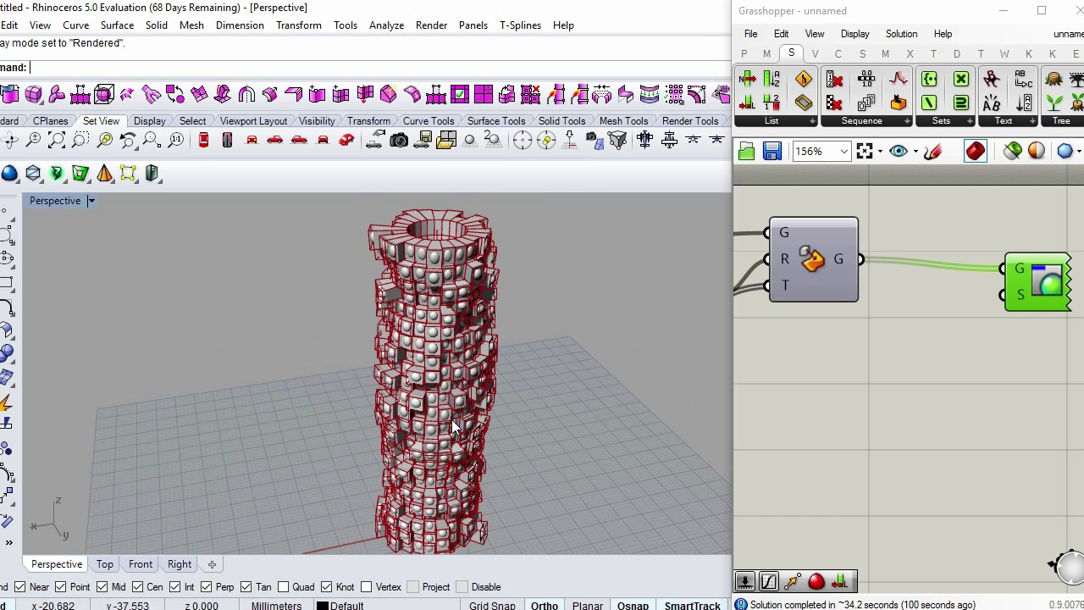